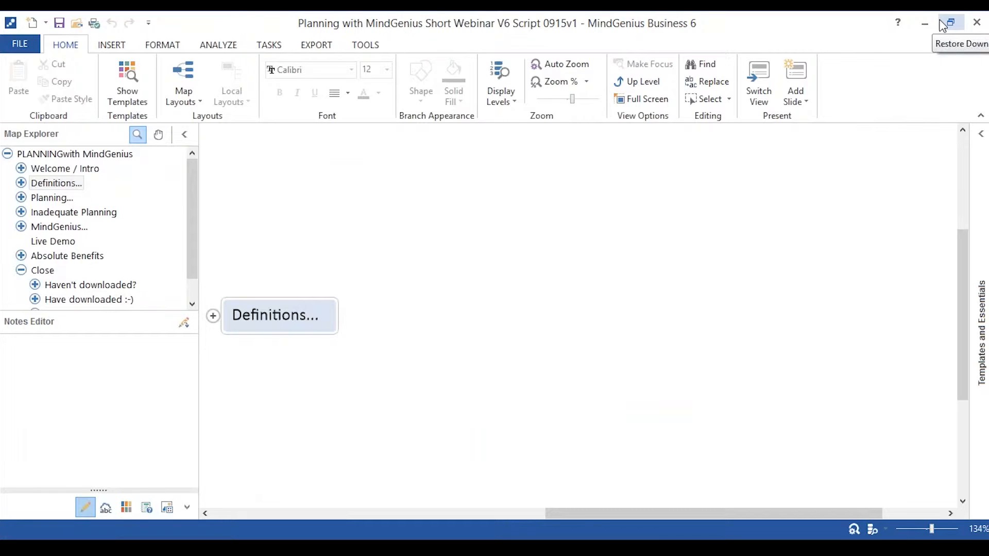
Expand the Definitions branch and reveal its PLAN and PLANNING definitions one by one, collapsing both PLAN branches before PLANNING.
click(213, 316)
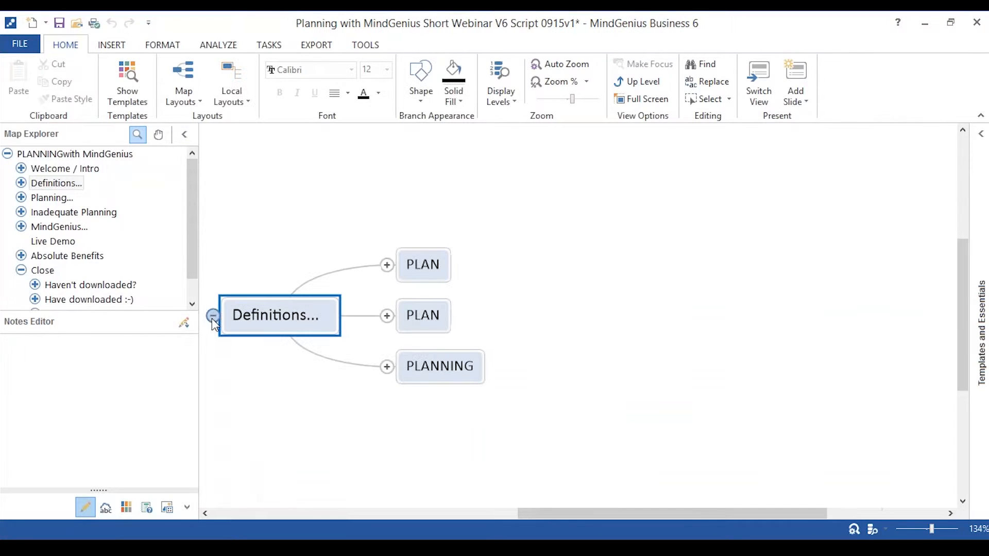
click(386, 265)
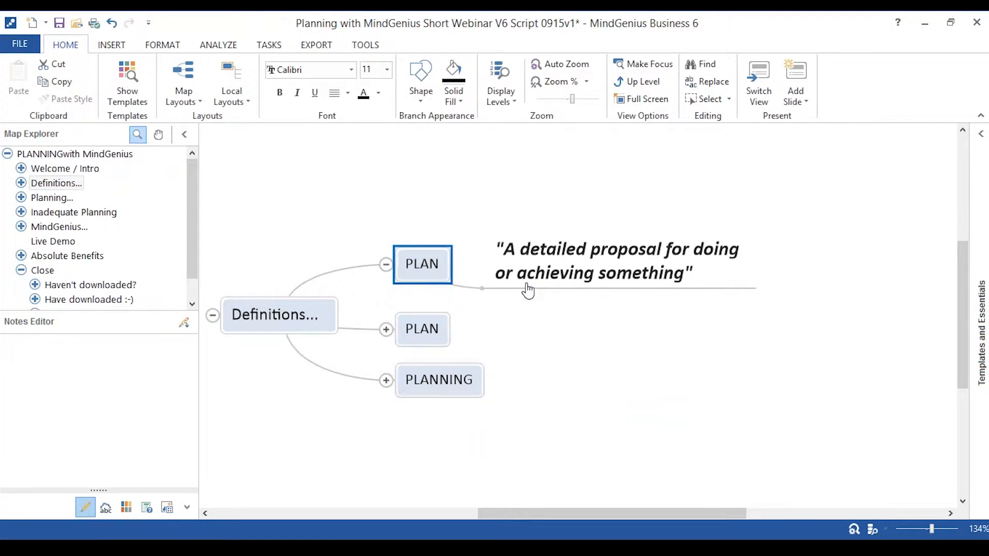
click(386, 330)
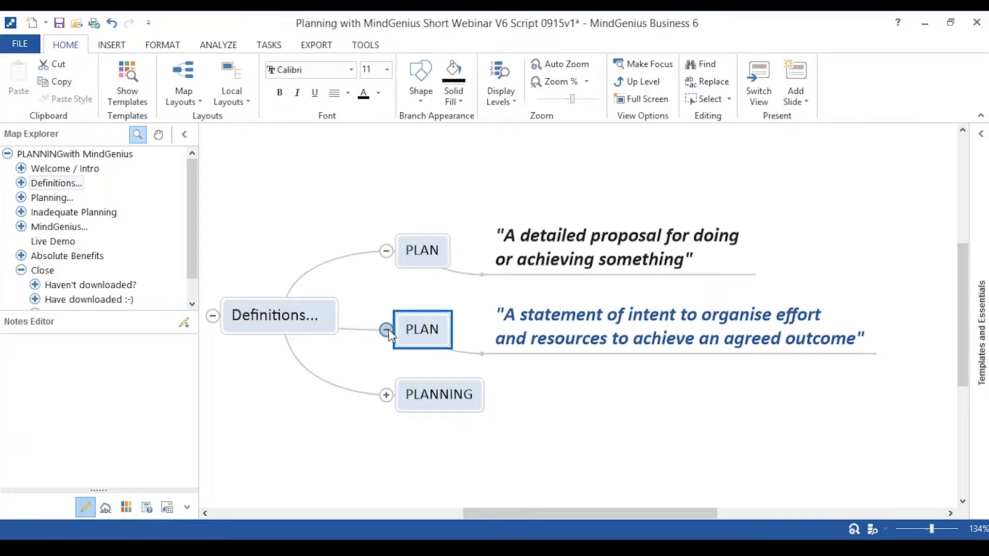
click(387, 330)
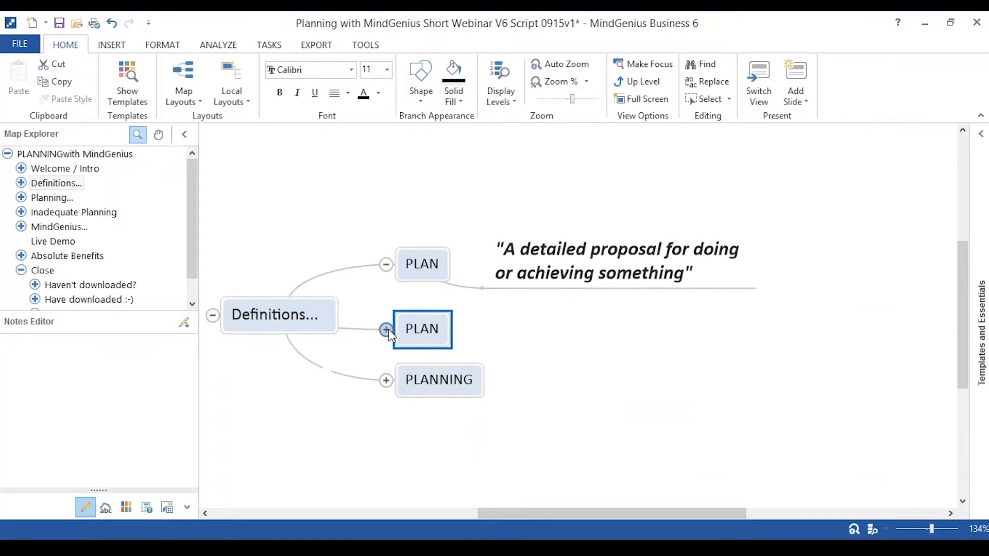
click(386, 263)
click(387, 366)
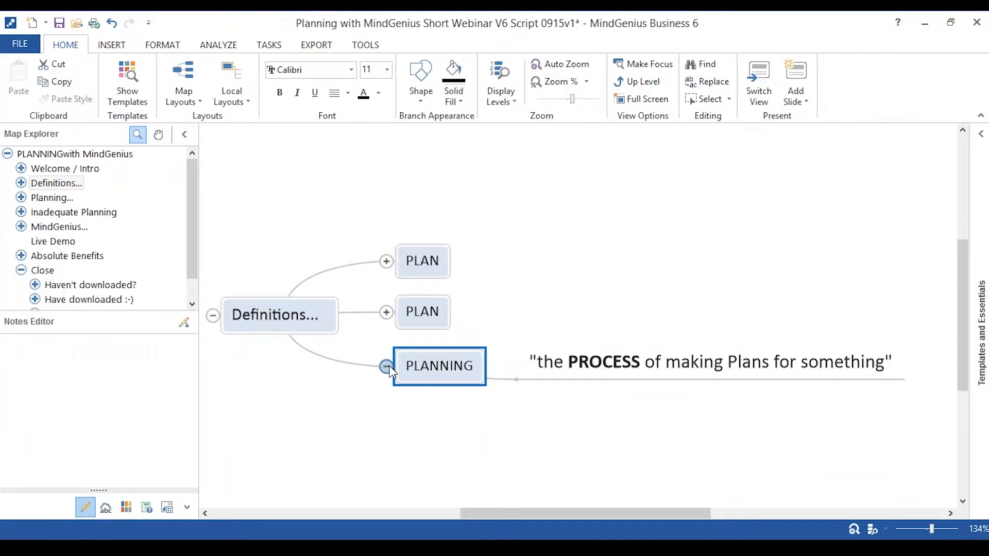
Focus the map on the Planning branch, expand it and select the "Failing to Plan = Planning to Fail" sub-branch.
click(50, 199)
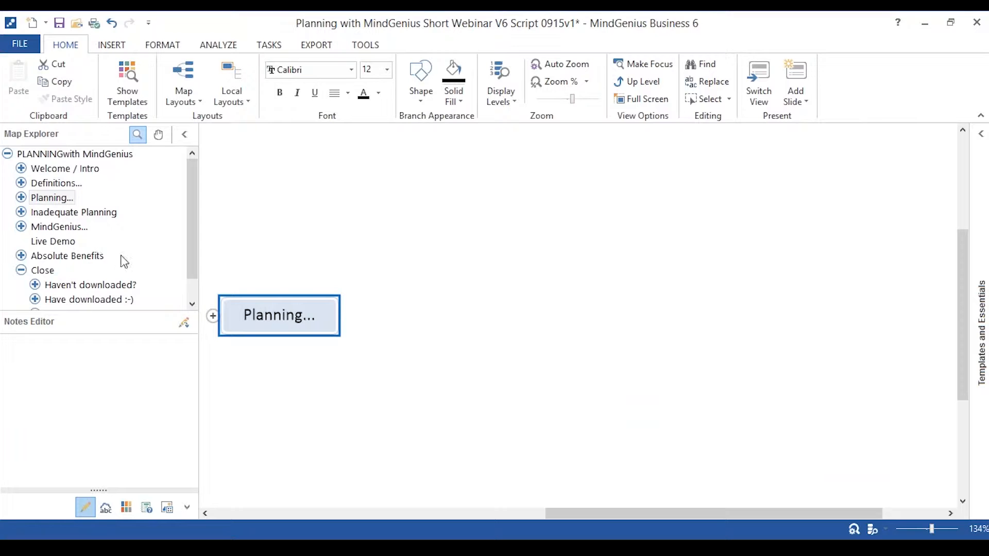
click(213, 316)
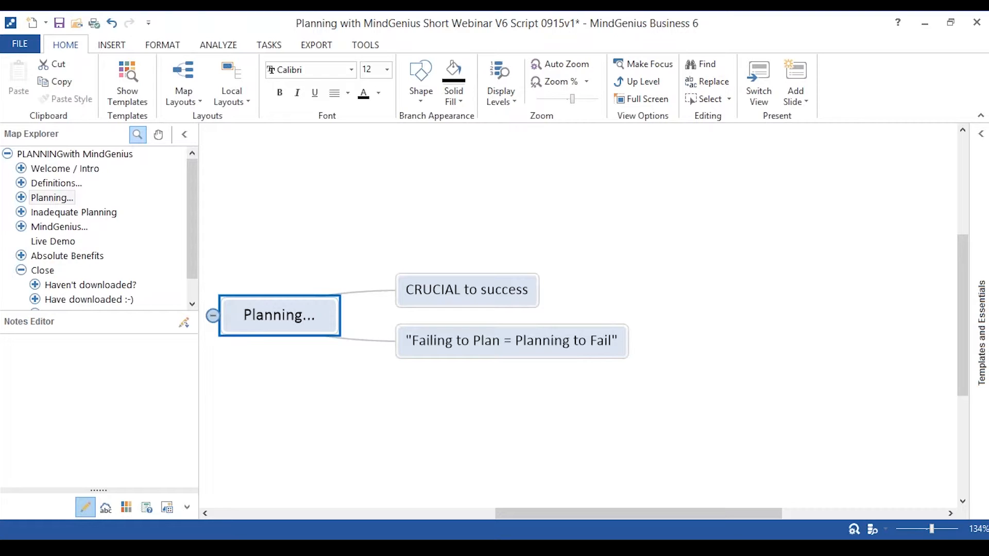
click(467, 349)
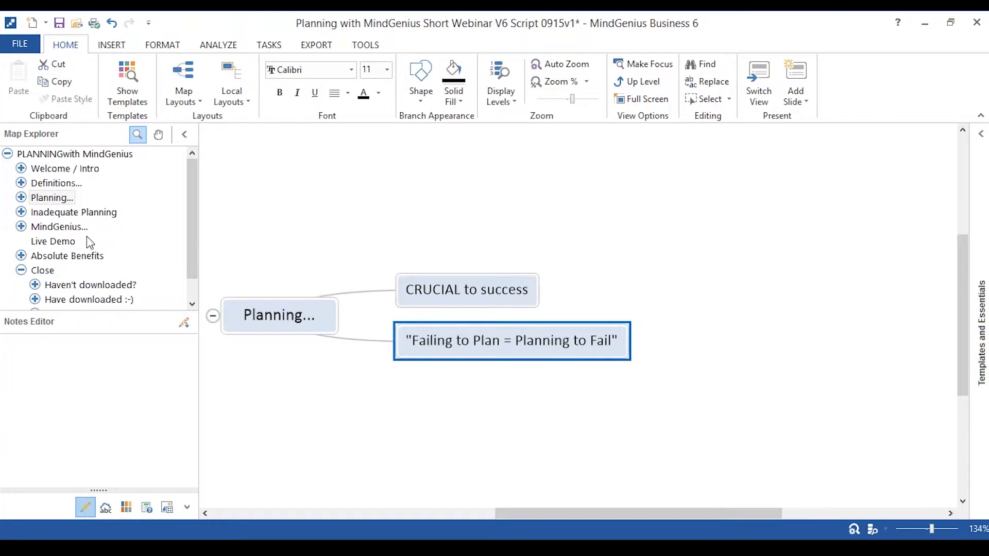
Expand the Inadequate Planning branch and its Unnecessary waste sub-branch, and move the map focus to the MindGenius branch.
click(72, 212)
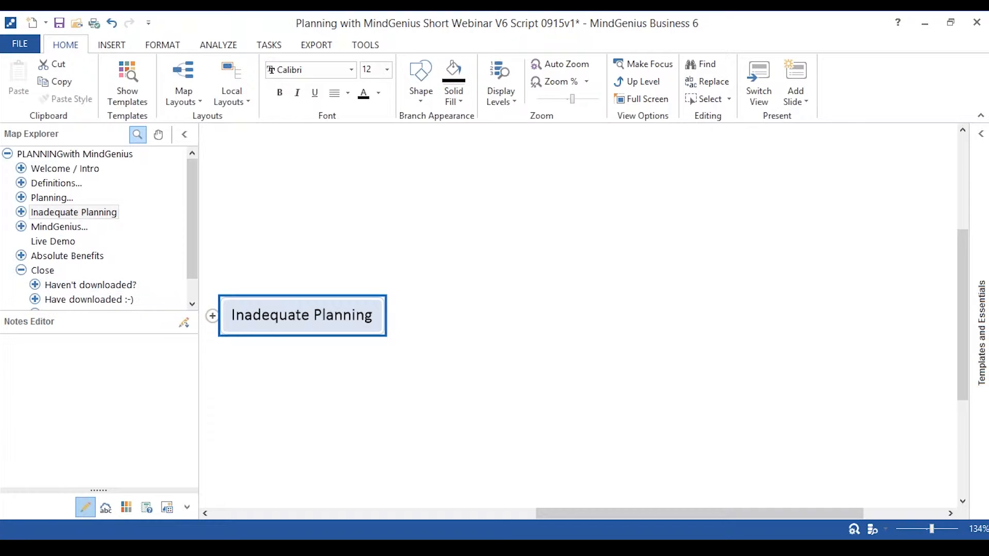
click(212, 316)
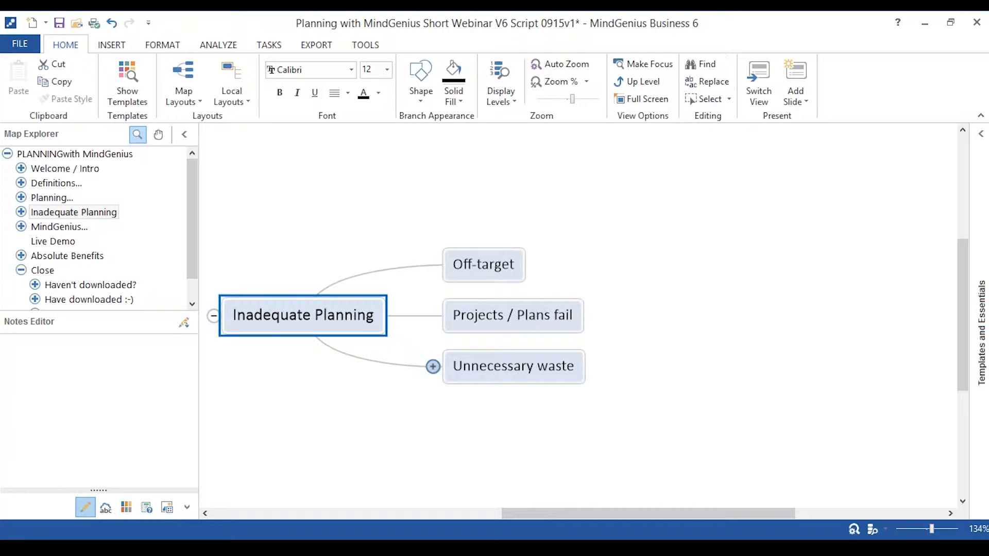
click(434, 367)
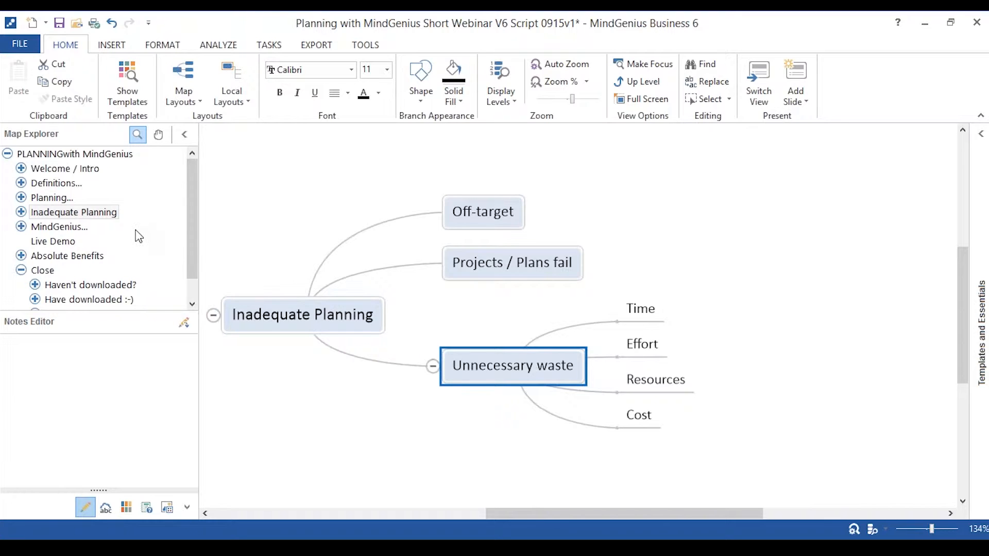
click(62, 230)
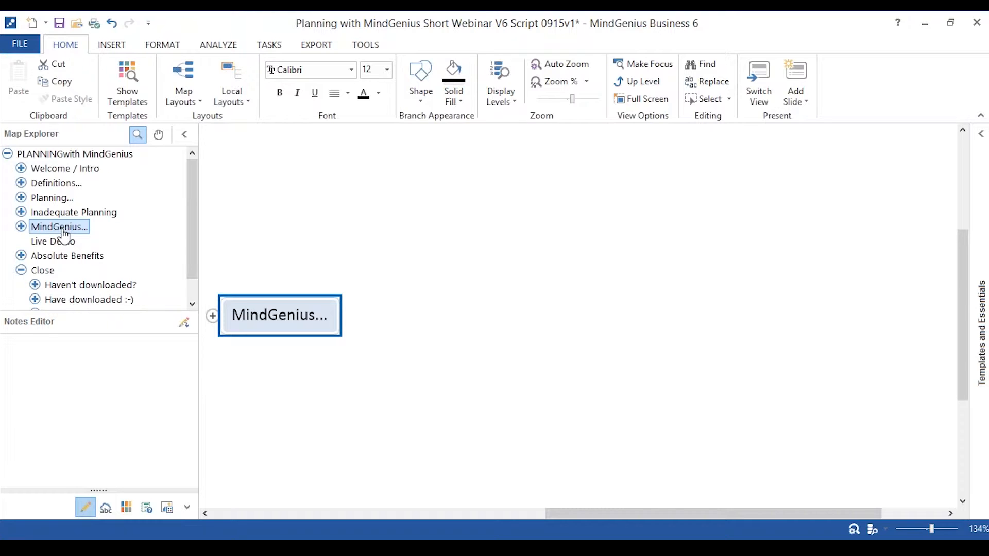
Create a new mind map with the title "SWOT Analysis".
click(32, 25)
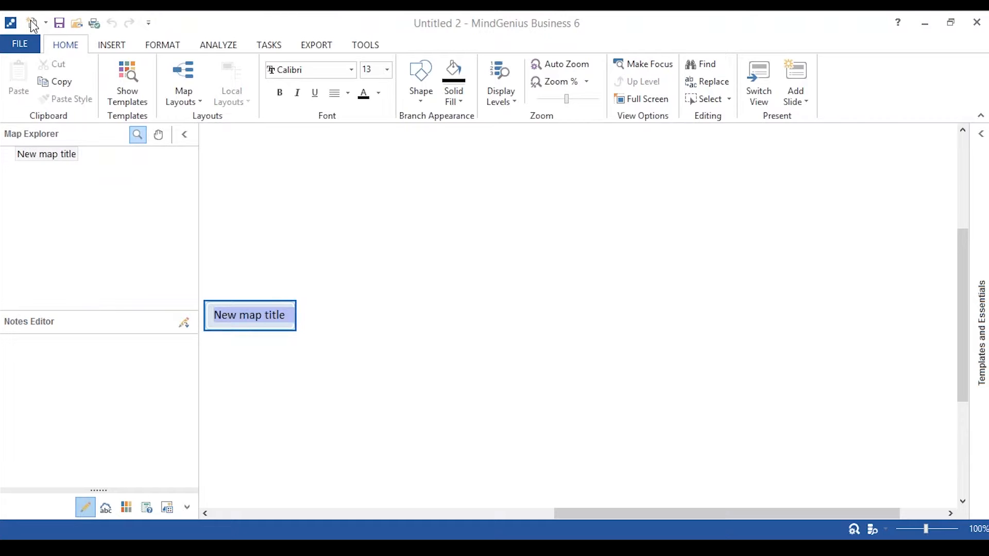
text(SWO)
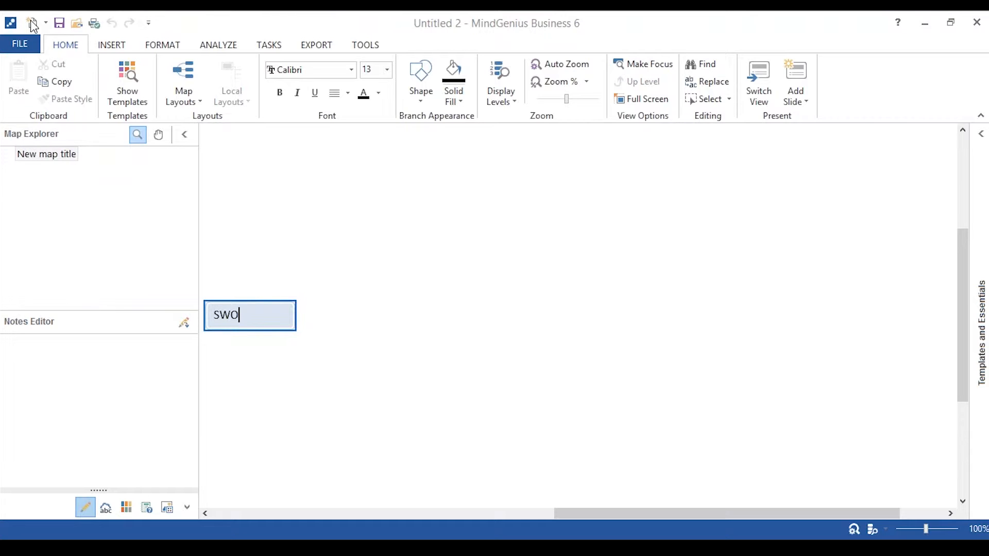
text(T Analysis)
key(Return)
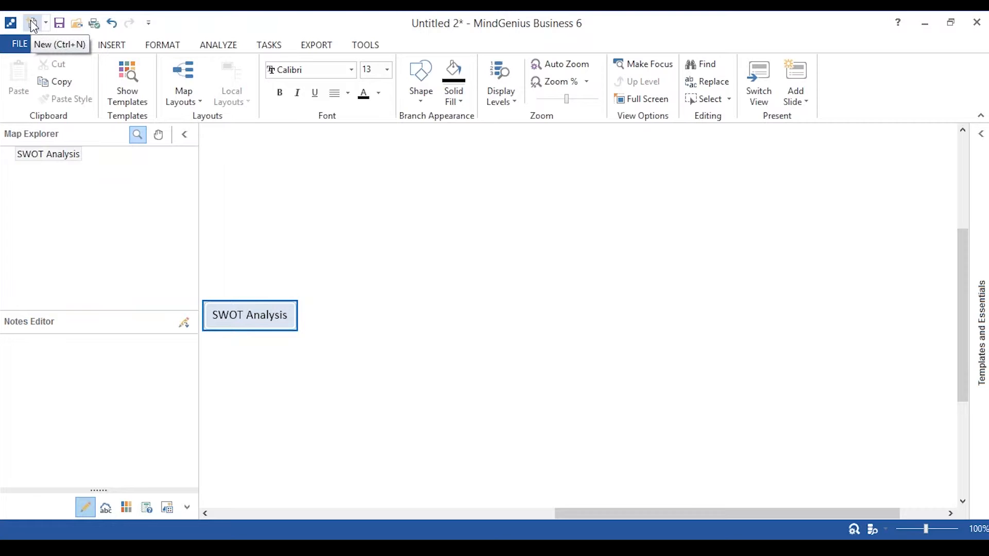
Add Strengths and Weaknesses branches to the SWOT Analysis title.
key(Return)
text(Stre)
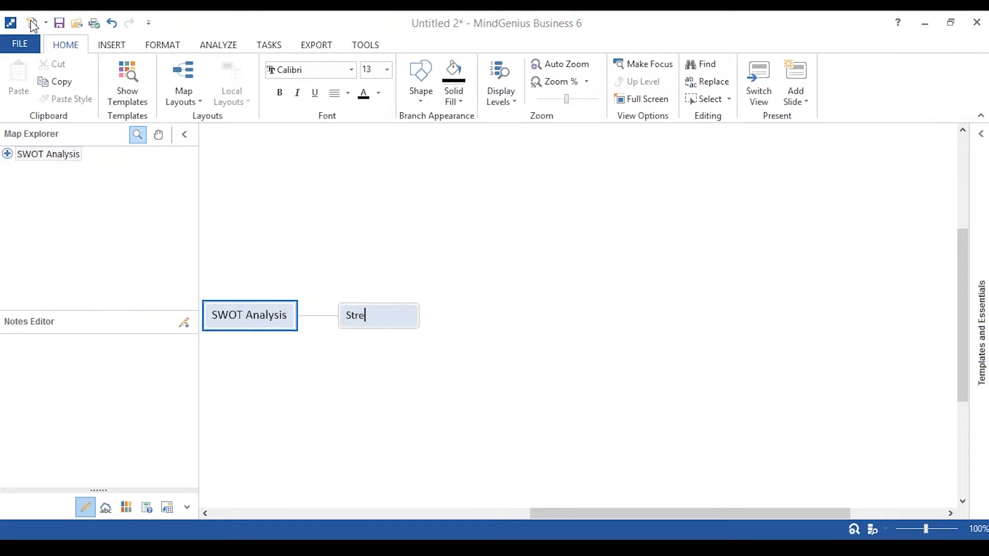
text(ngths)
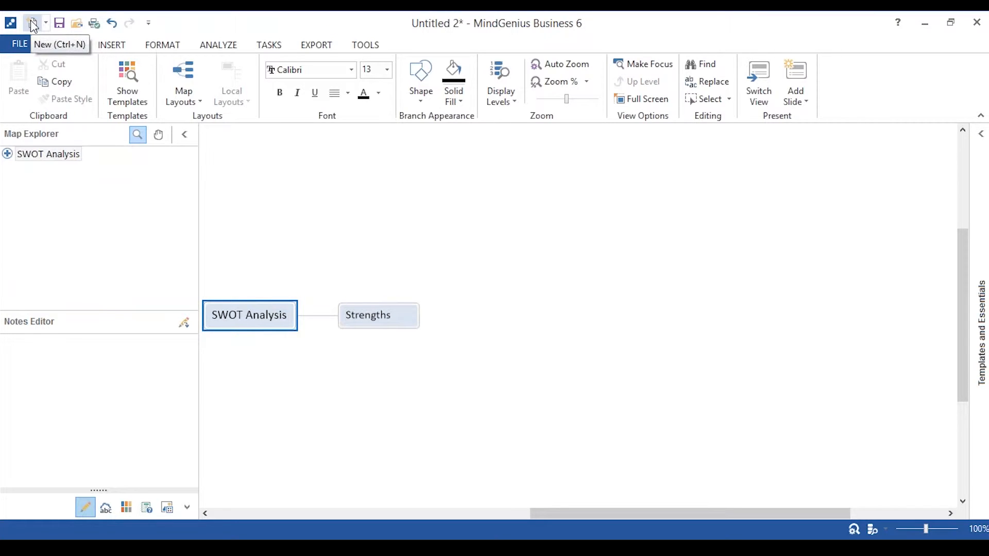
key(Return)
text(Weaknesses)
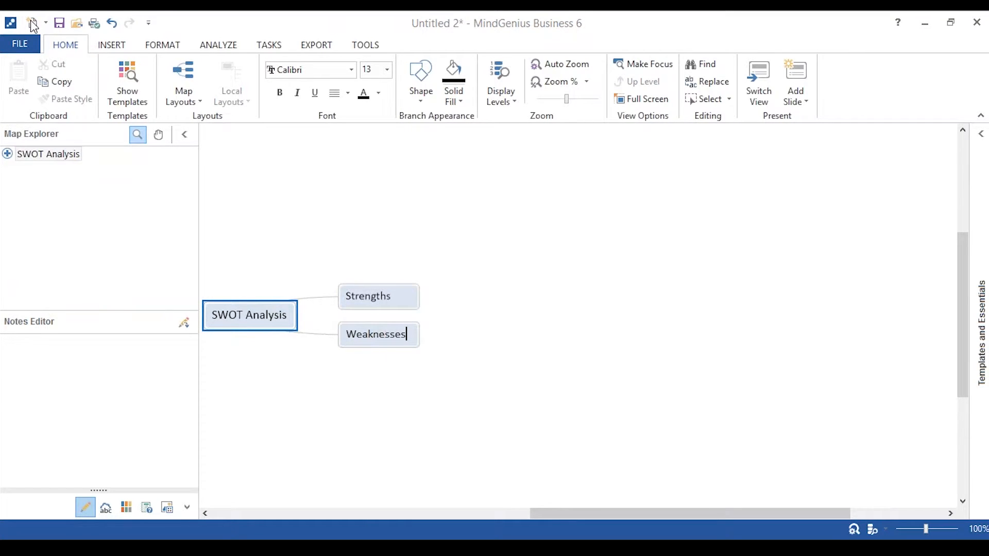
key(Return)
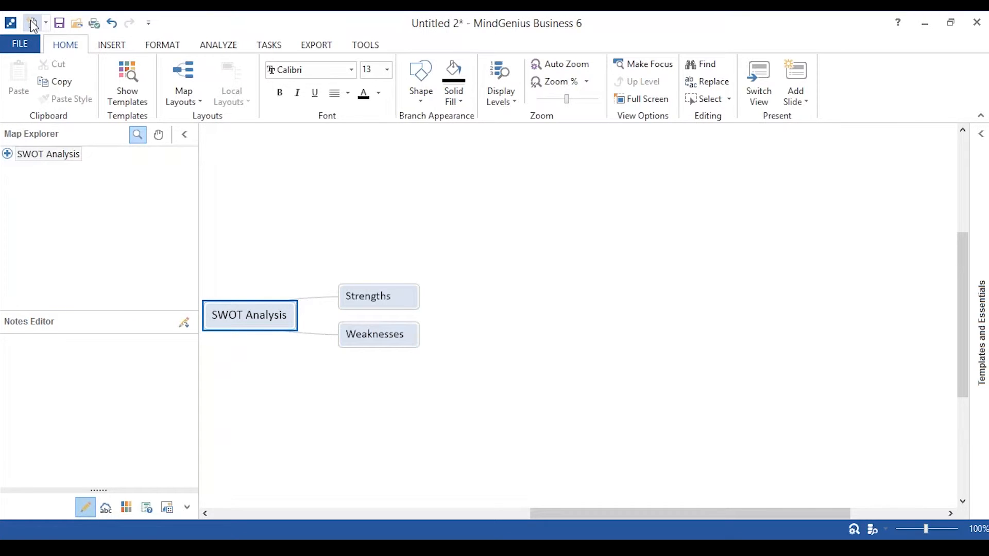
Add Opportunities and Threats branches to the SWOT Analysis title and select the Strengths branch.
key(Return)
text(Opportuni)
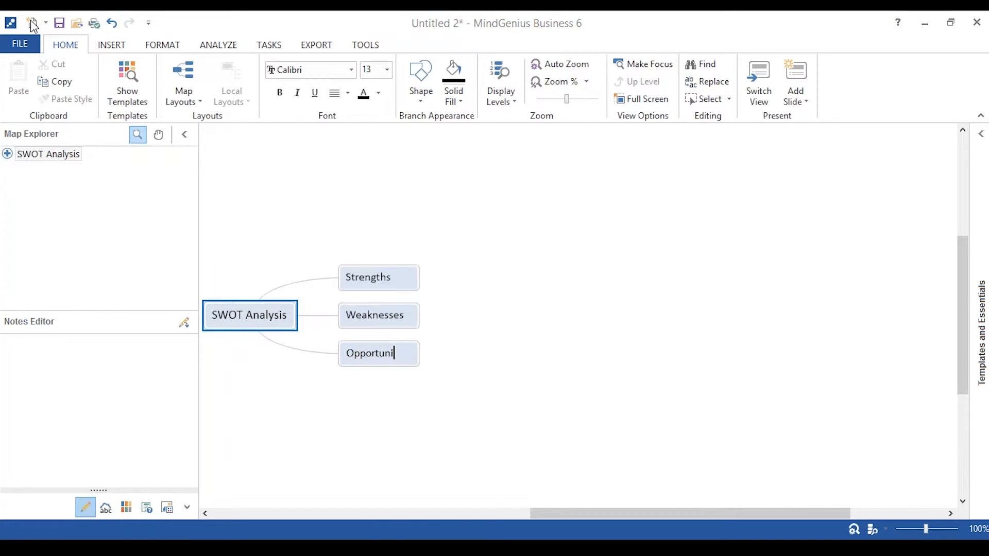
text(ties)
key(Return)
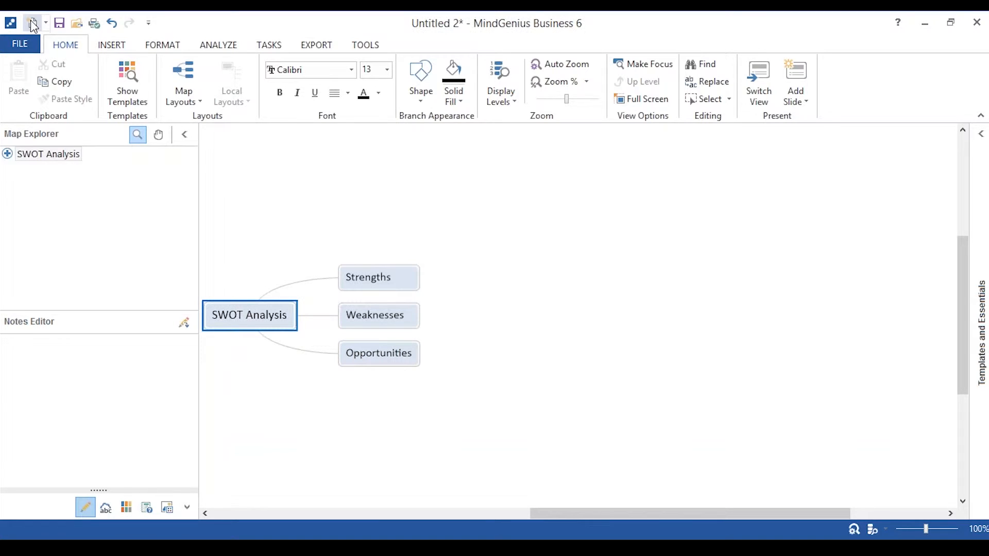
key(Return)
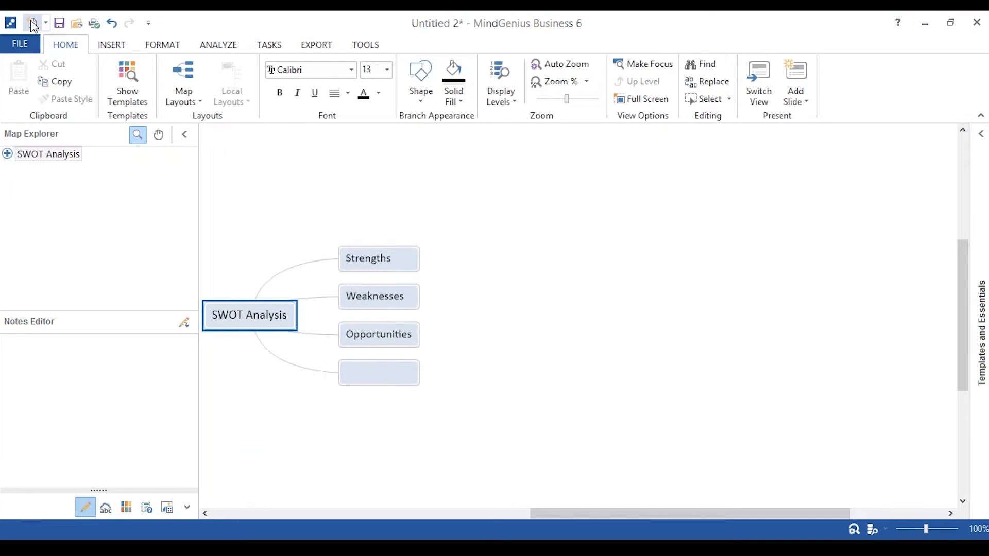
text(Threats)
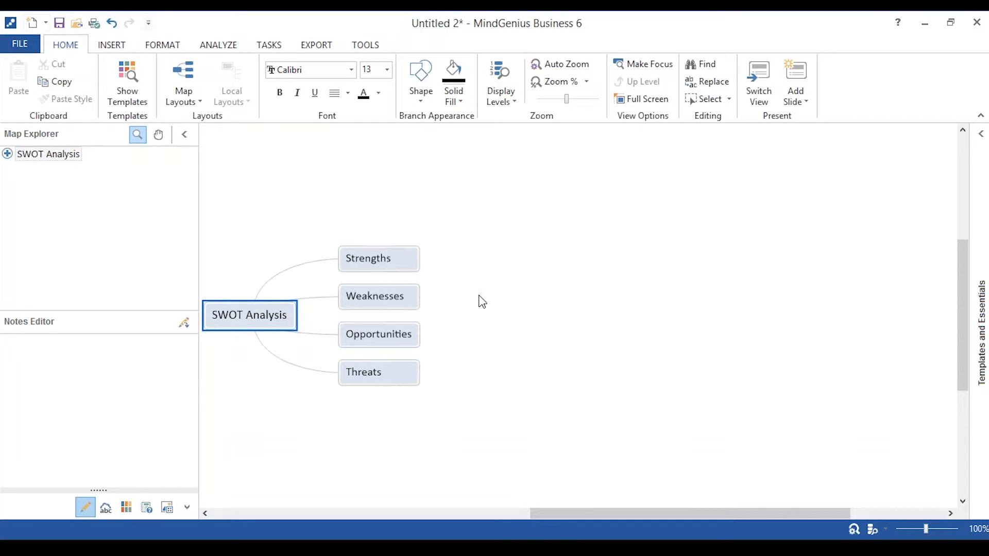
click(376, 271)
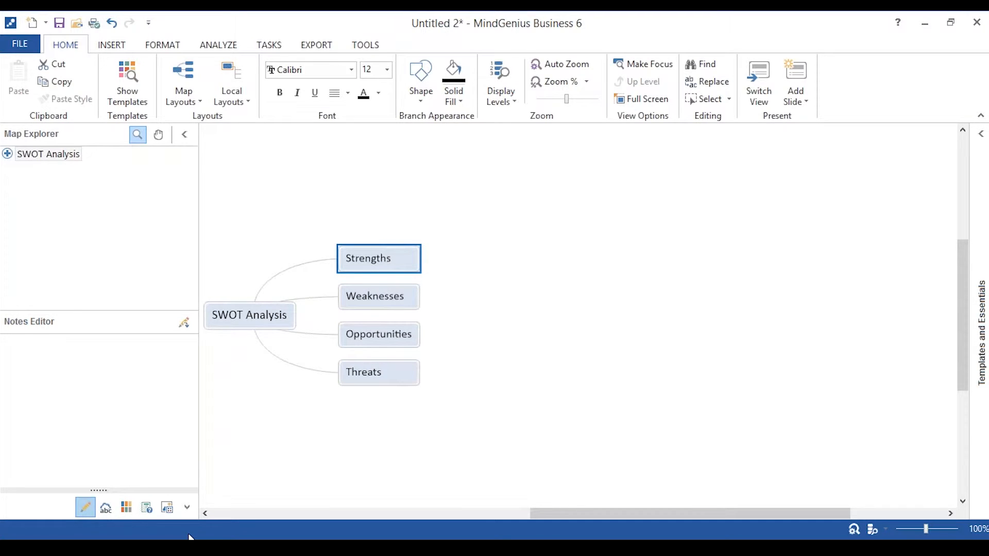
Switch to the open Business SWOT Questions example map and view its four question branches at 73% zoom.
mouse_move(188, 537)
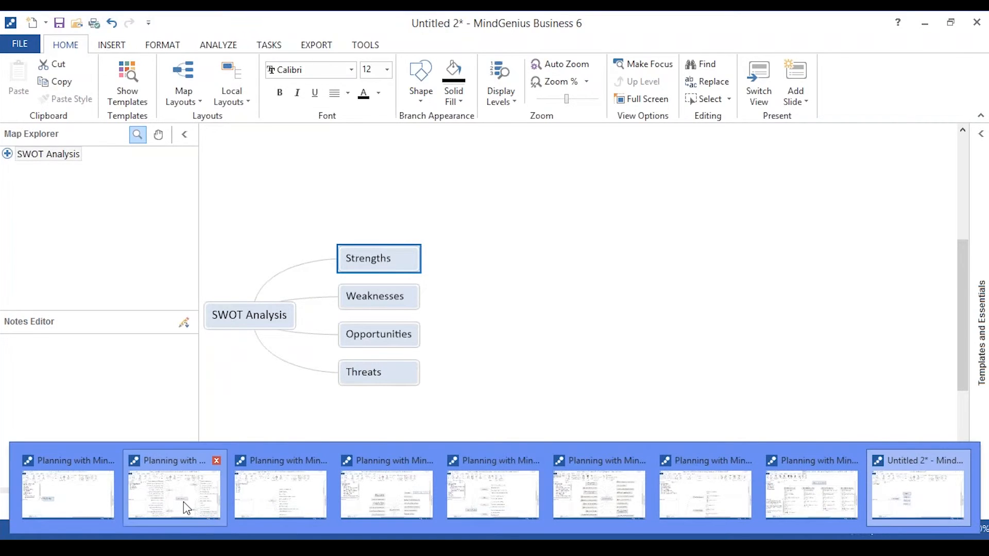
click(186, 508)
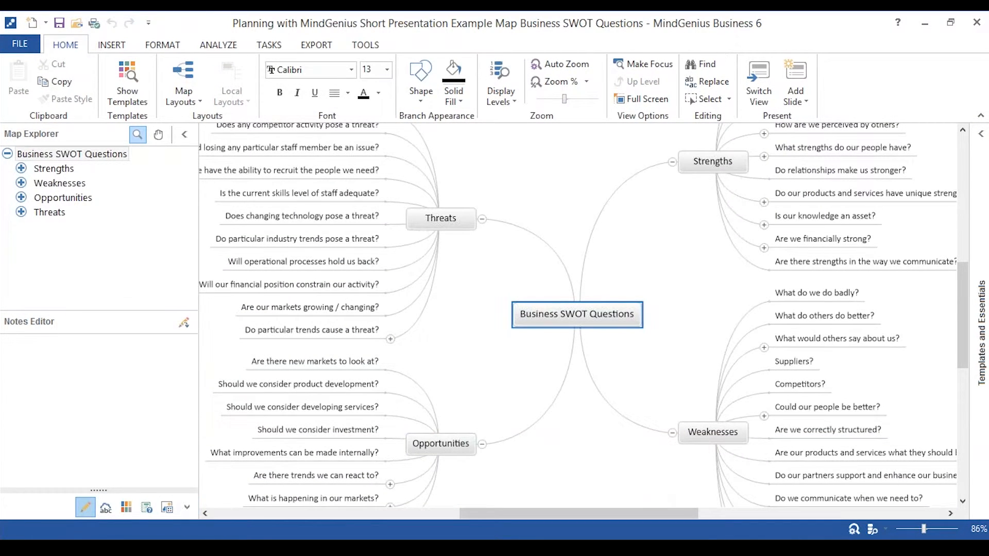
drag(962, 314, 963, 308)
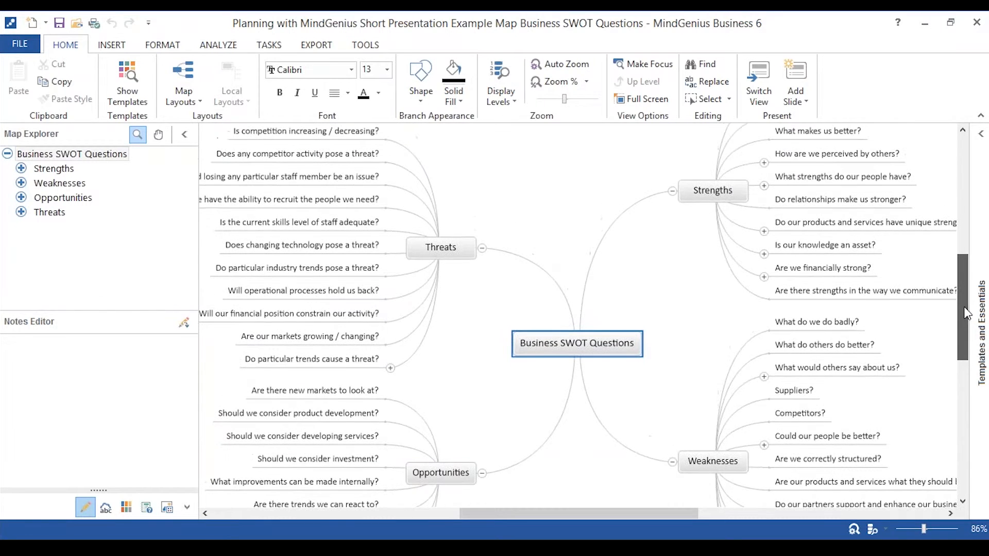
drag(925, 530, 923, 535)
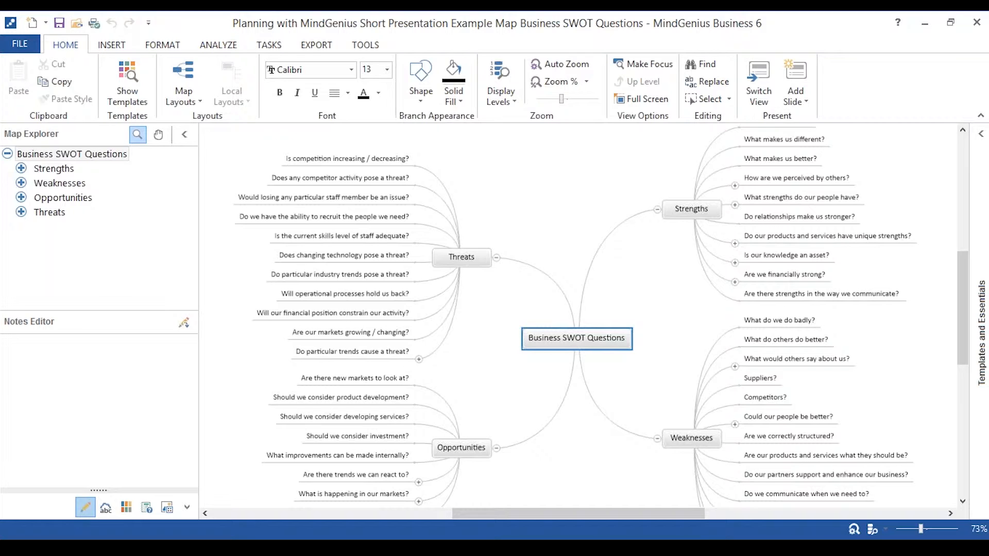
Add the sub-branch "meet with other departments" to the question "What do we do badly?" under Weaknesses.
click(776, 326)
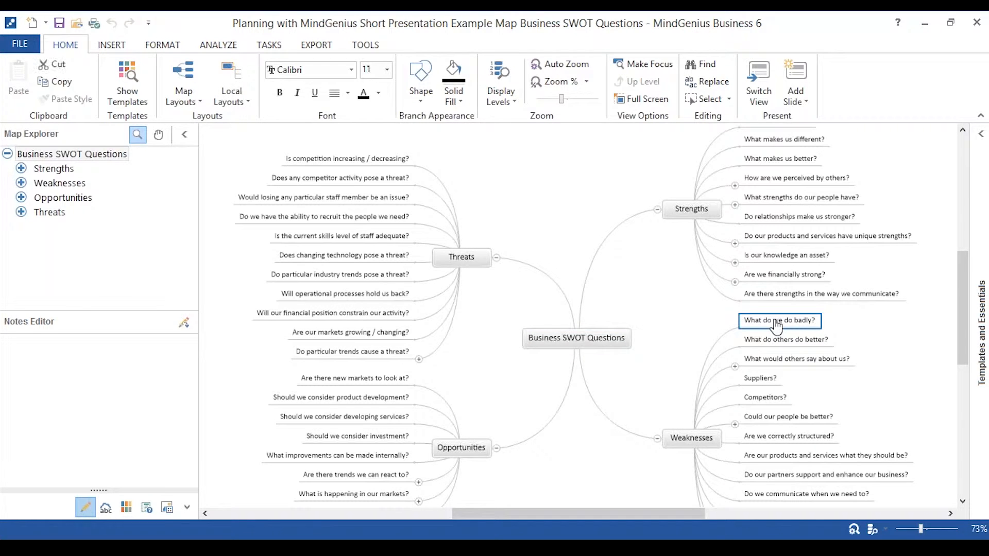
text(me)
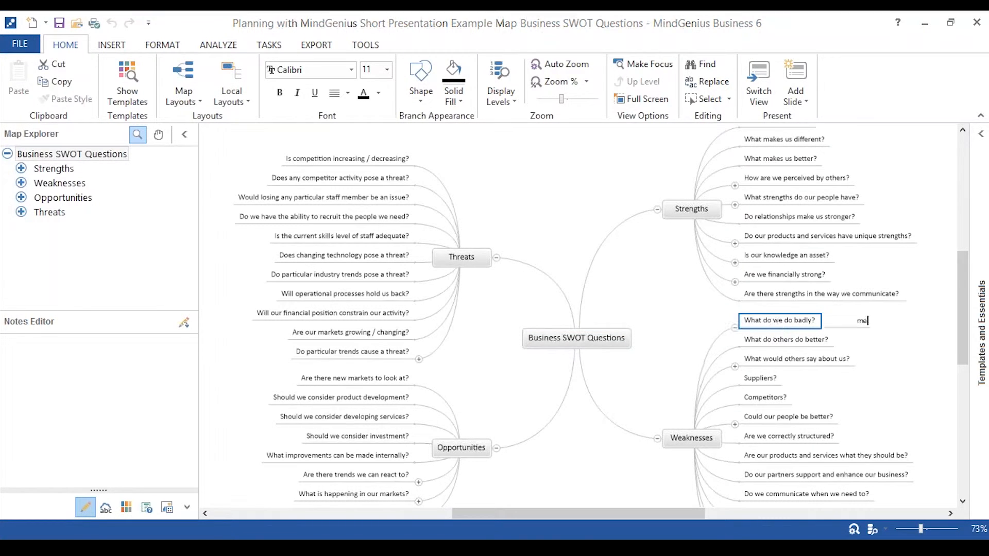
text(et with other departments)
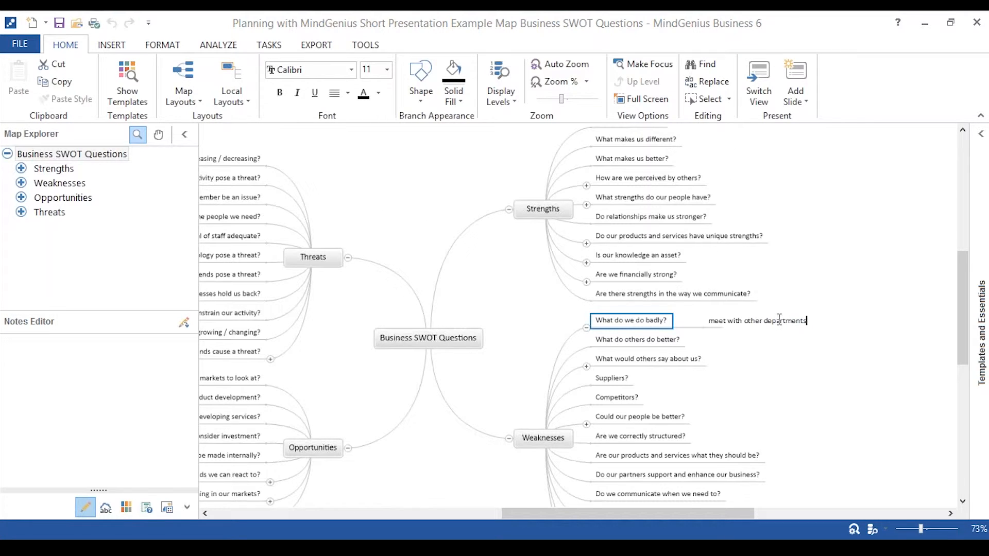
click(658, 324)
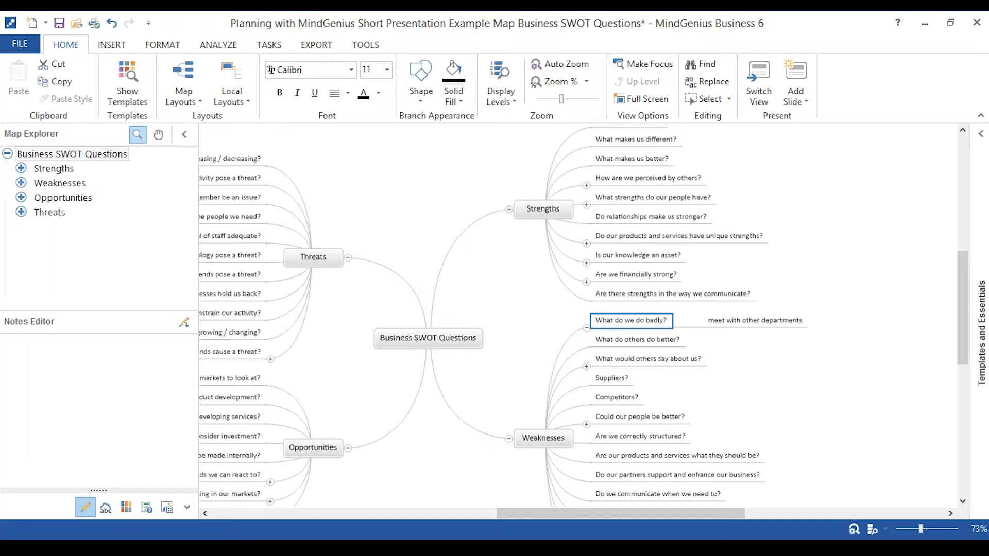
Switch to the open Problem Description 5W1H example map and look through the Who? and What? questions.
mouse_move(494, 546)
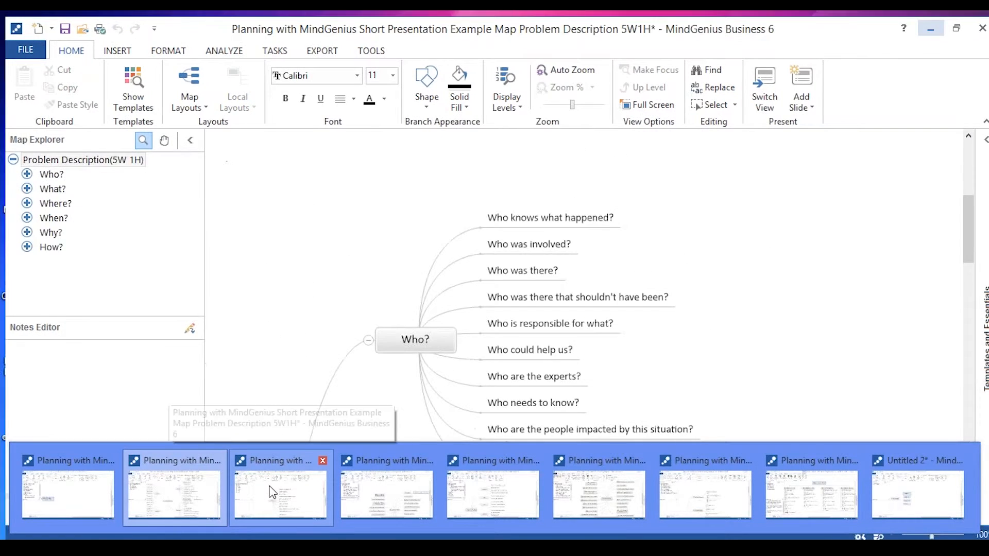
click(270, 492)
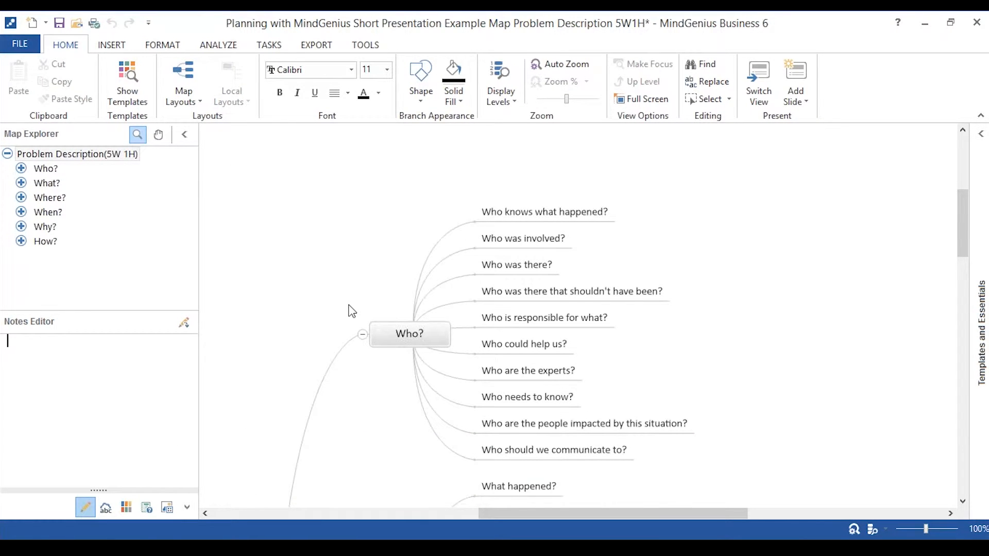
click(359, 360)
scroll(360, 360, down, 5)
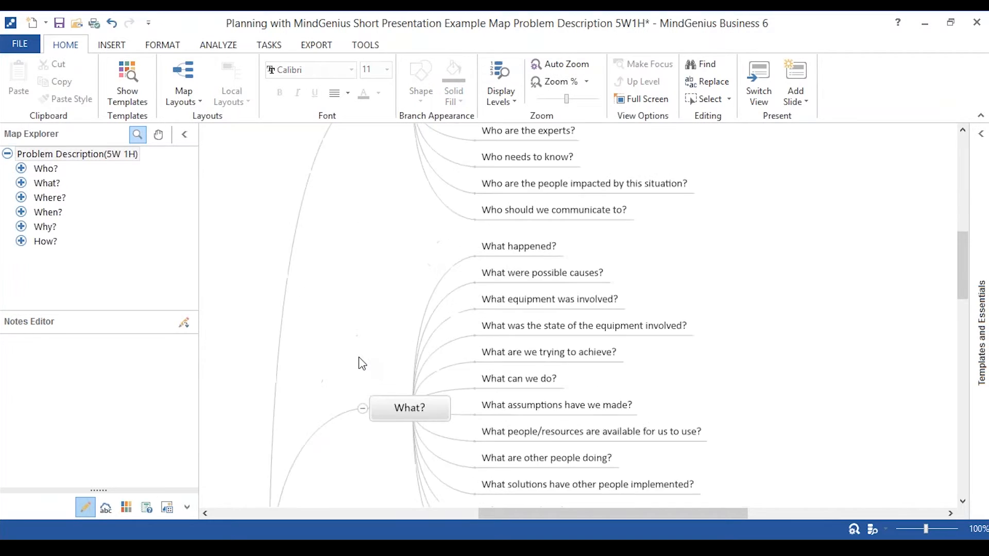
Look through the What?, Where?, When?, Why? and How? question branches of the Problem Description map and return to Who?
scroll(362, 363, down, 2)
scroll(362, 363, up, 1)
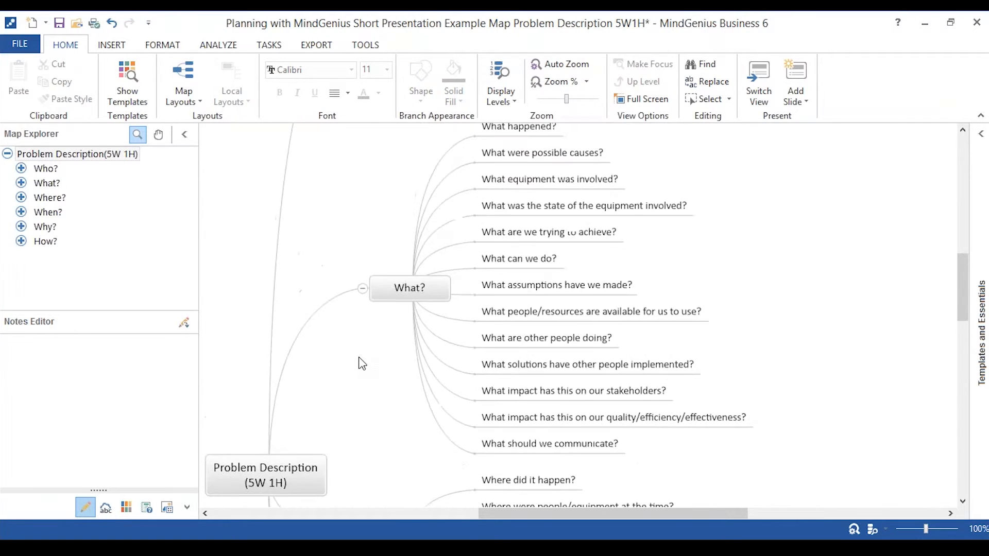
scroll(362, 363, down, 4)
scroll(362, 363, down, 5)
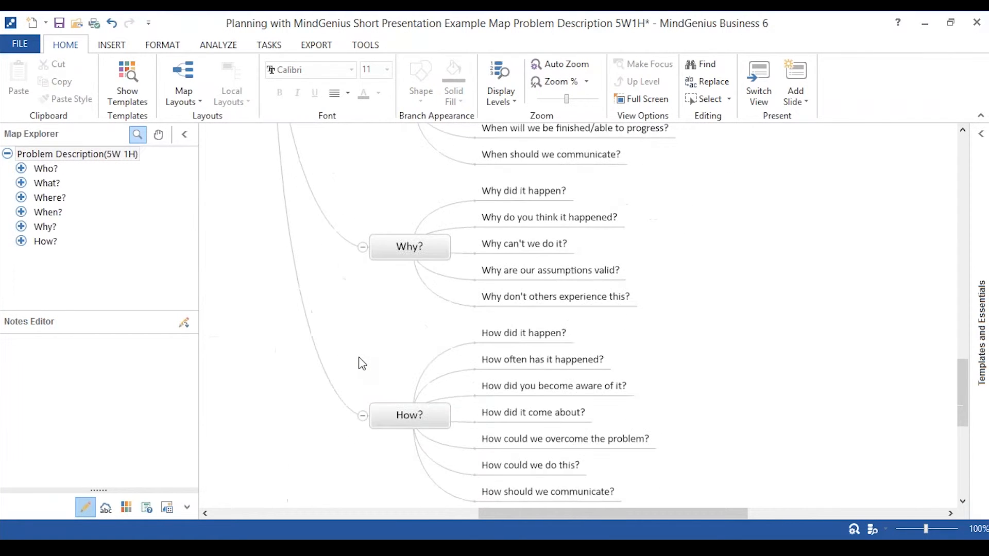
scroll(362, 363, up, 4)
scroll(362, 363, down, 4)
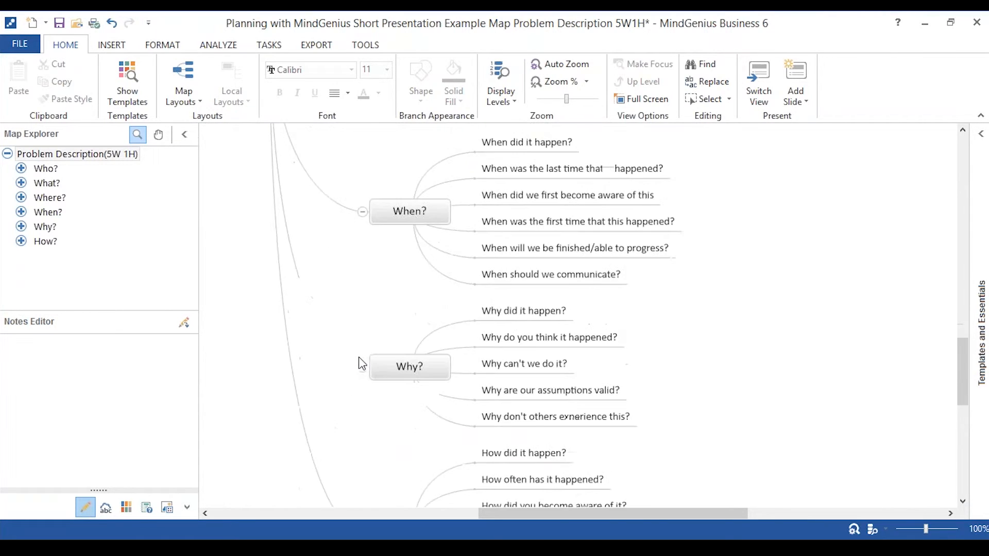
scroll(362, 363, up, 8)
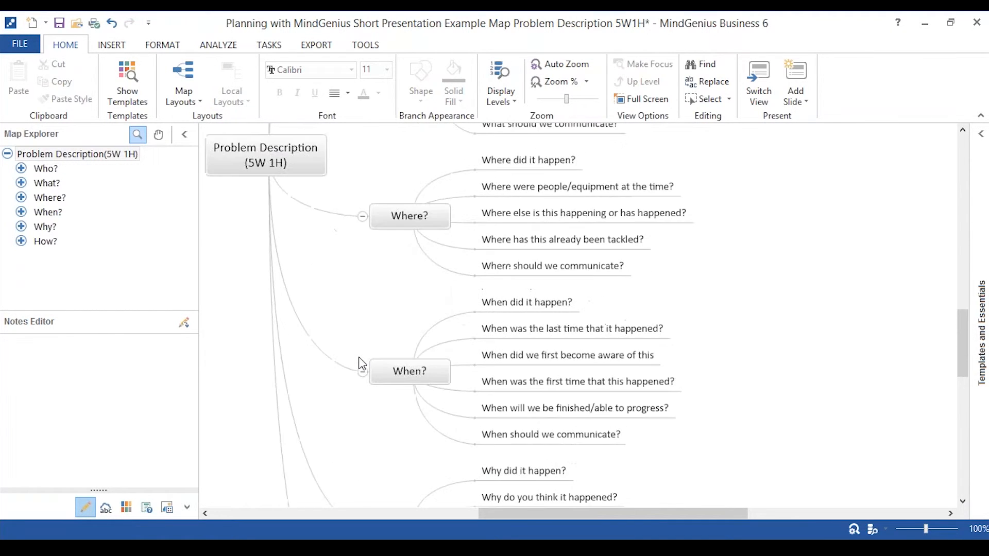
scroll(362, 363, up, 6)
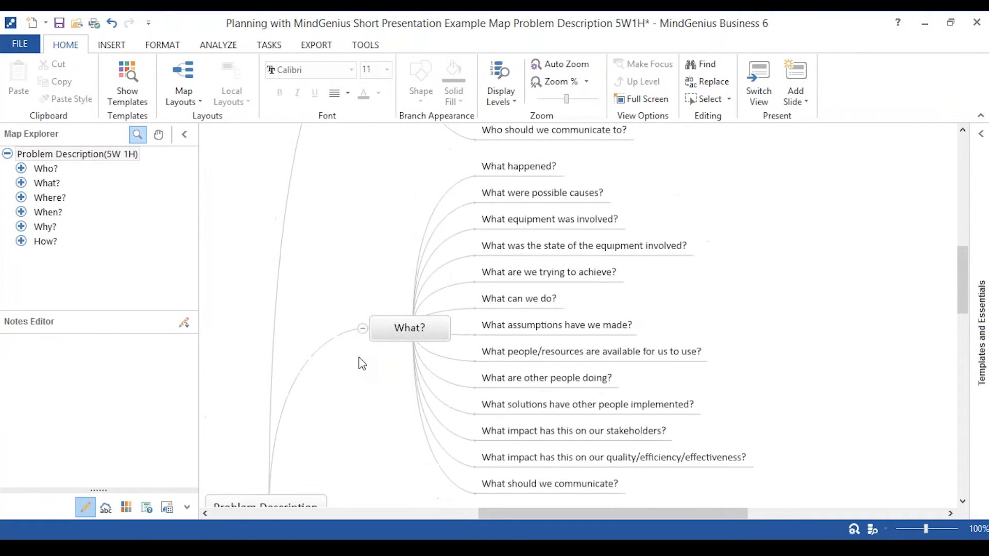
scroll(362, 363, down, 1)
scroll(362, 363, up, 5)
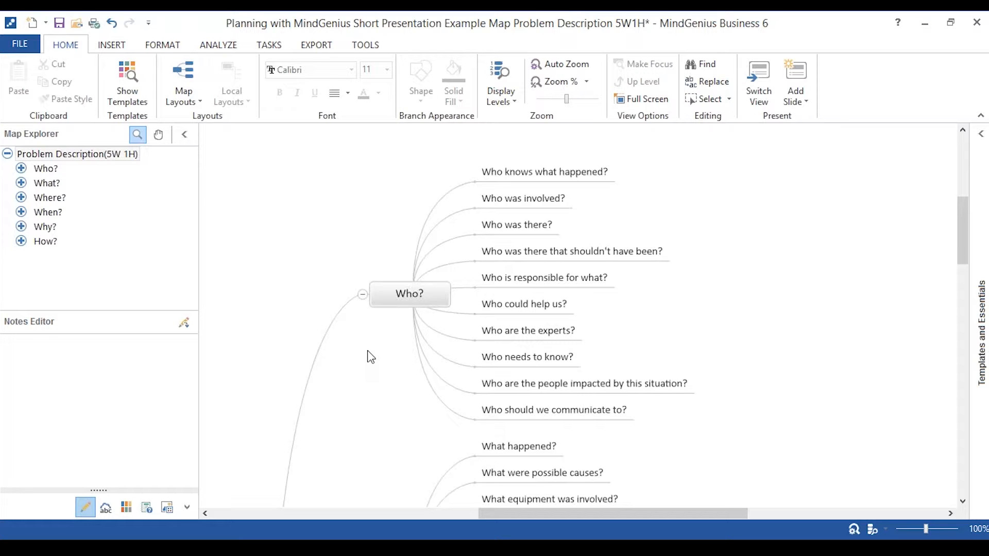
Expand Templates and Essentials, view the Brainstorming templates, return to the template categories and collapse it again.
click(980, 135)
click(981, 142)
click(981, 134)
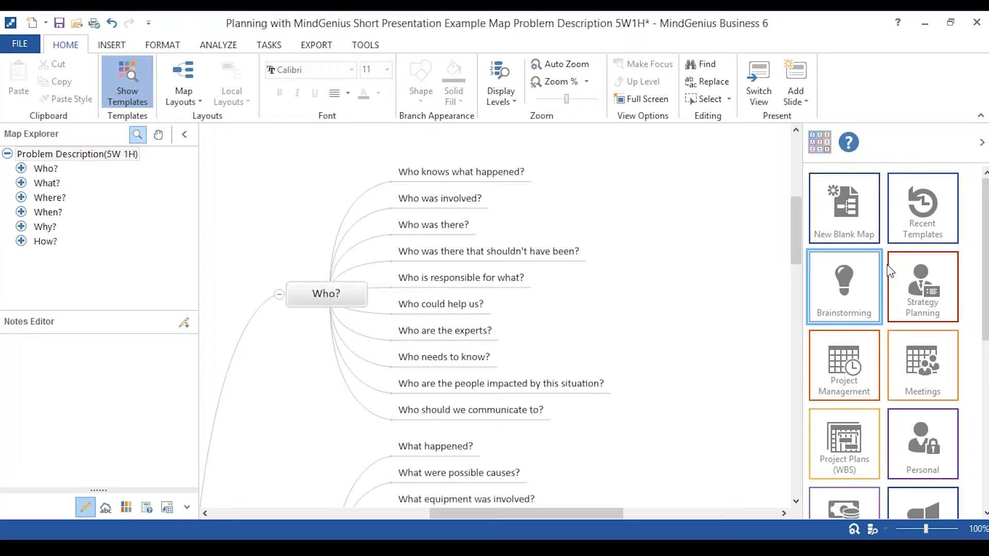
click(857, 286)
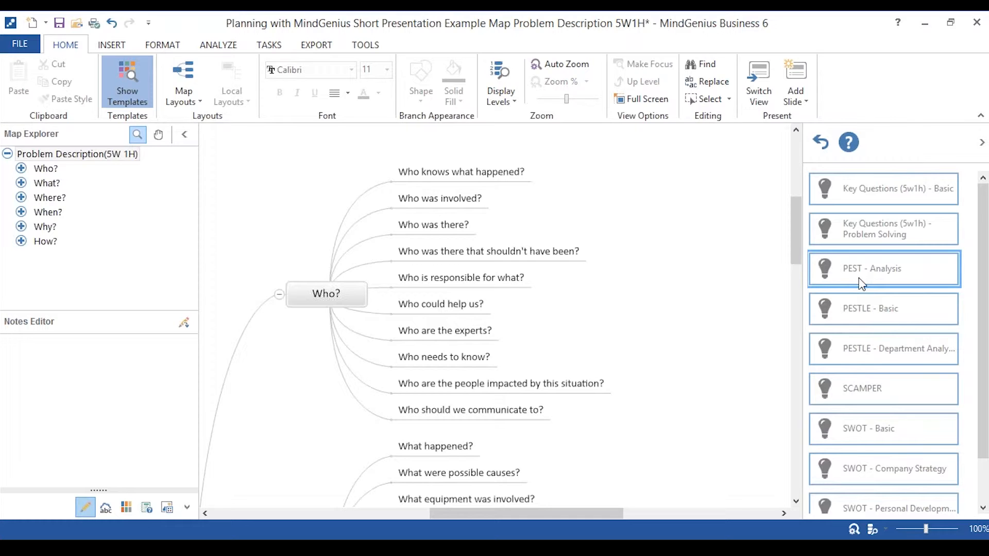
click(822, 142)
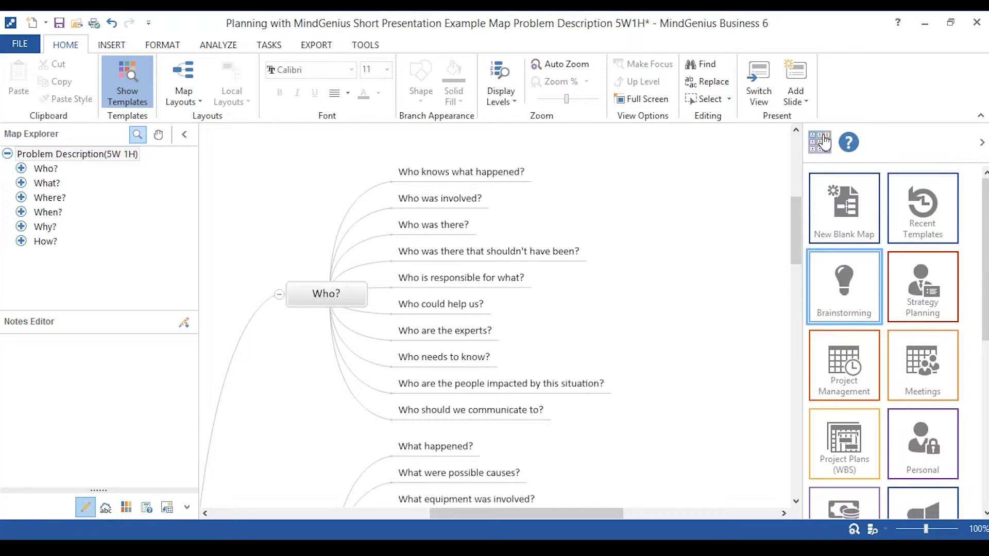
click(982, 142)
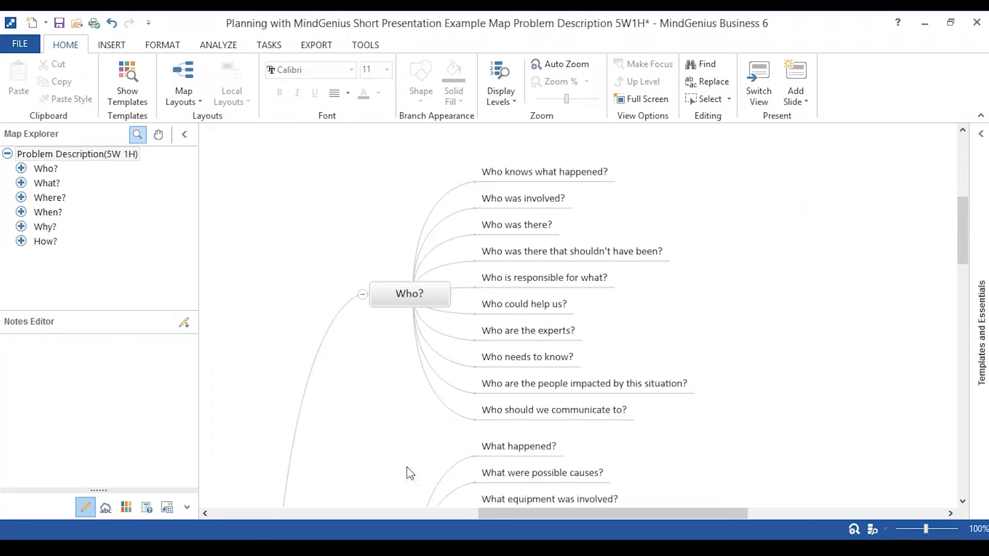
Switch to the open Improvement Ideas Captured example map and look over its ungrouped idea branches.
mouse_move(371, 547)
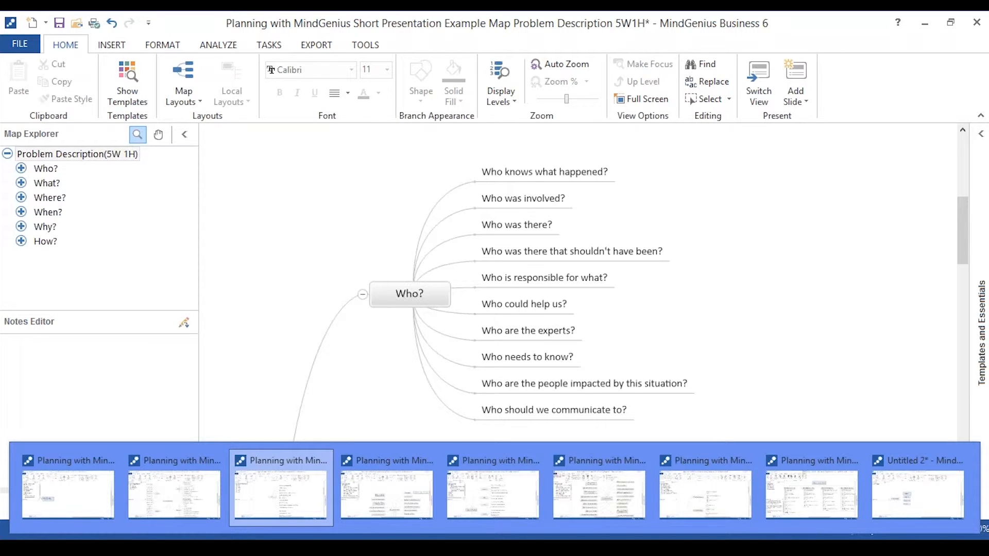
click(351, 506)
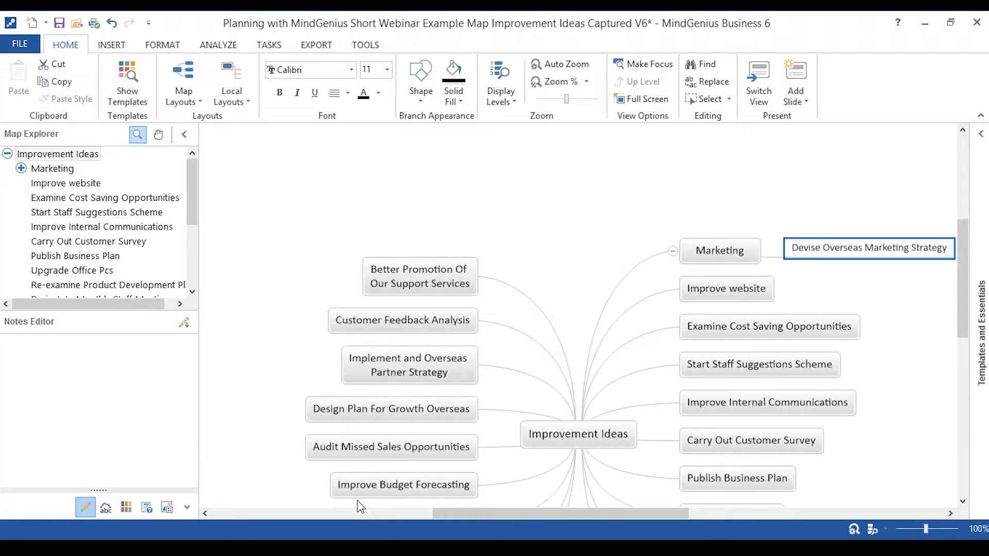
scroll(361, 508, down, 3)
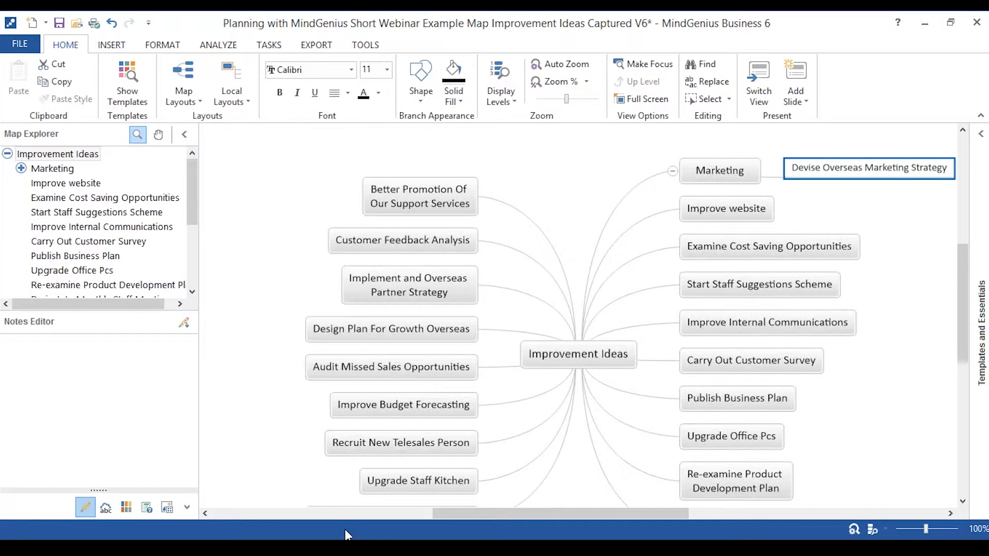
Switch to the Grouped Improvement Ideas map, select "Devise Overseas marketing strategy" under Marketing and review the groups through Sales.
mouse_move(345, 529)
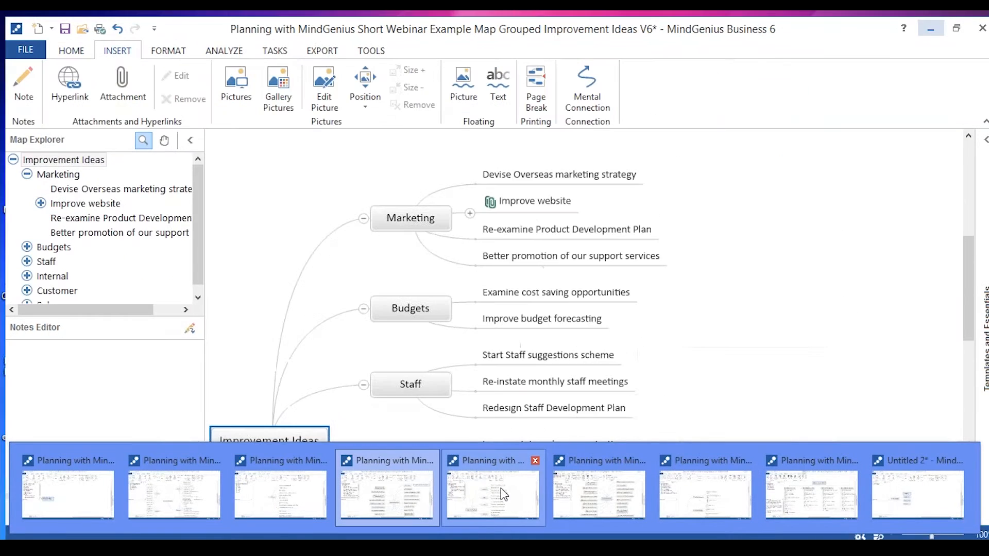
click(504, 494)
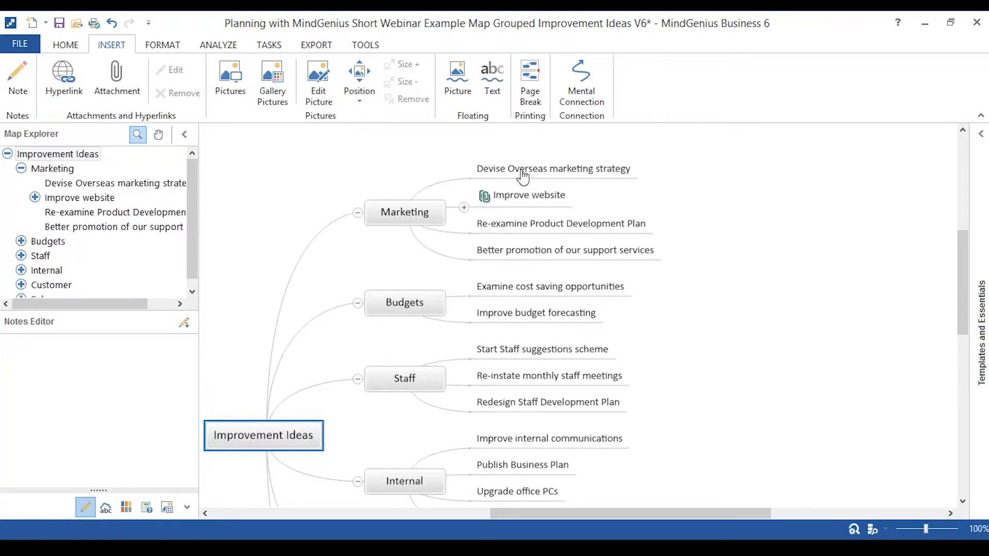
drag(524, 171, 509, 225)
drag(531, 242, 660, 277)
drag(726, 281, 525, 167)
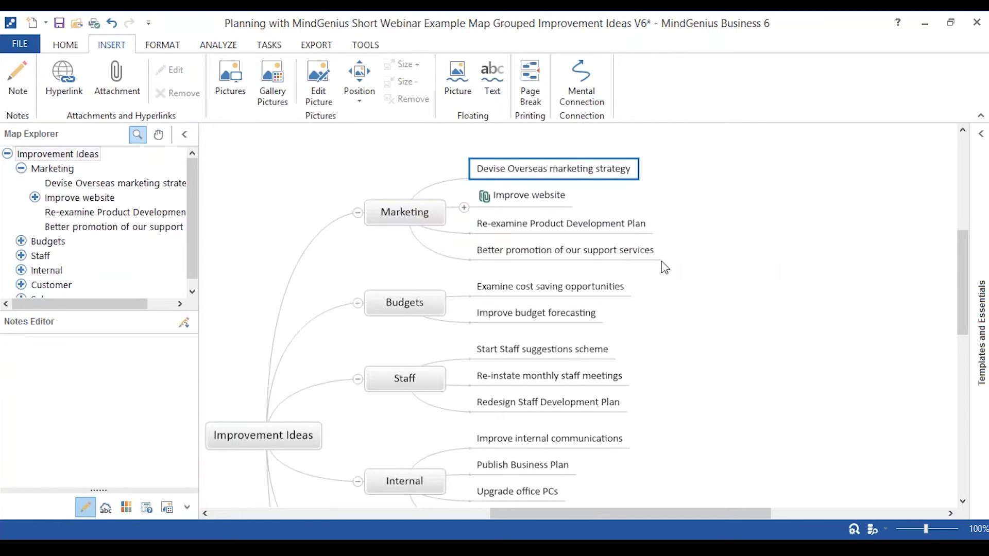
scroll(662, 262, down, 5)
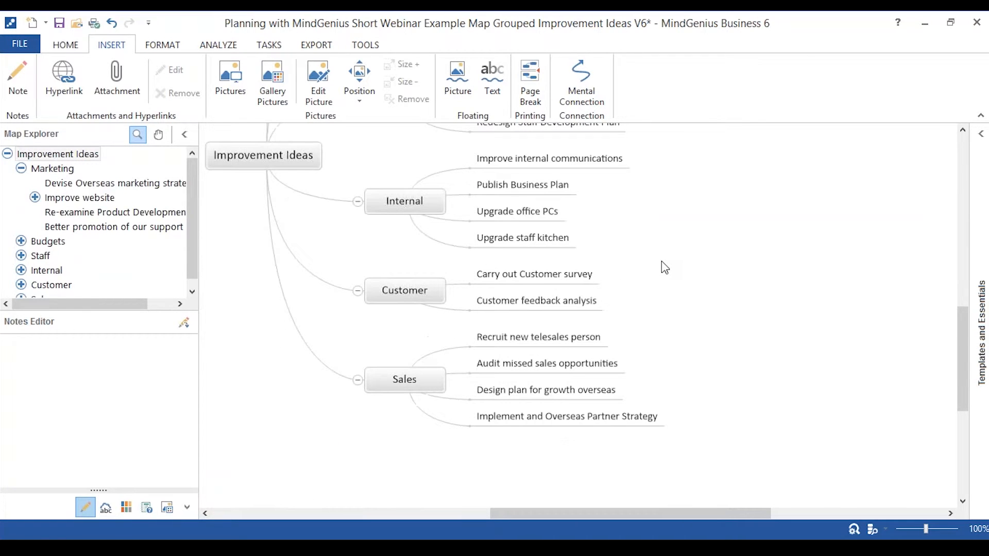
scroll(664, 267, up, 4)
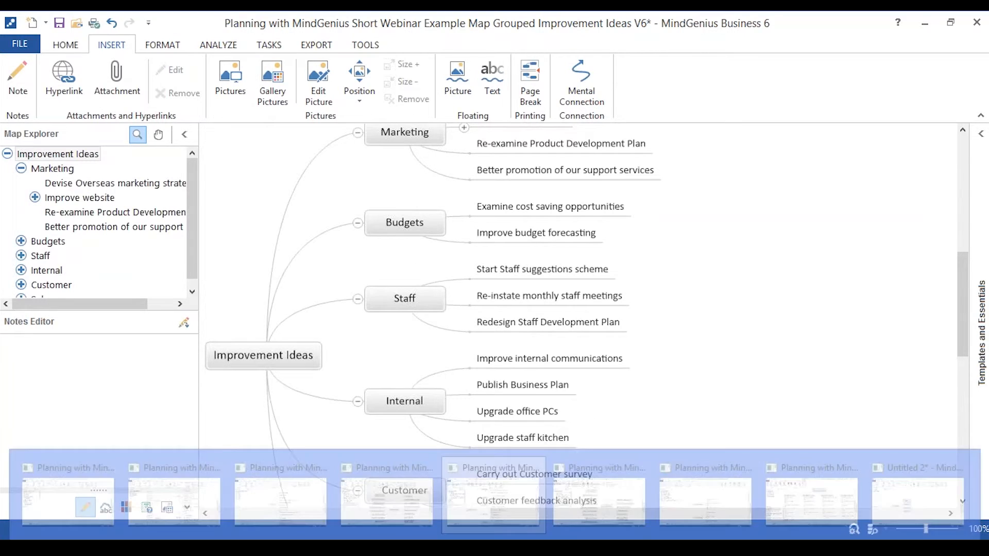
Return to the Improvement Ideas Captured map, view the Messy Post Its photo document in Word and minimize it.
click(371, 501)
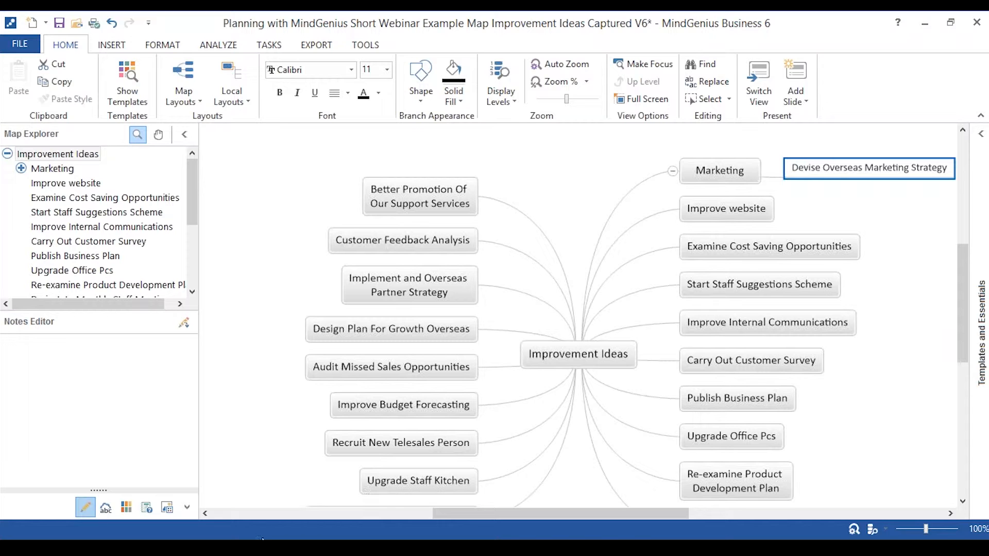
mouse_move(283, 547)
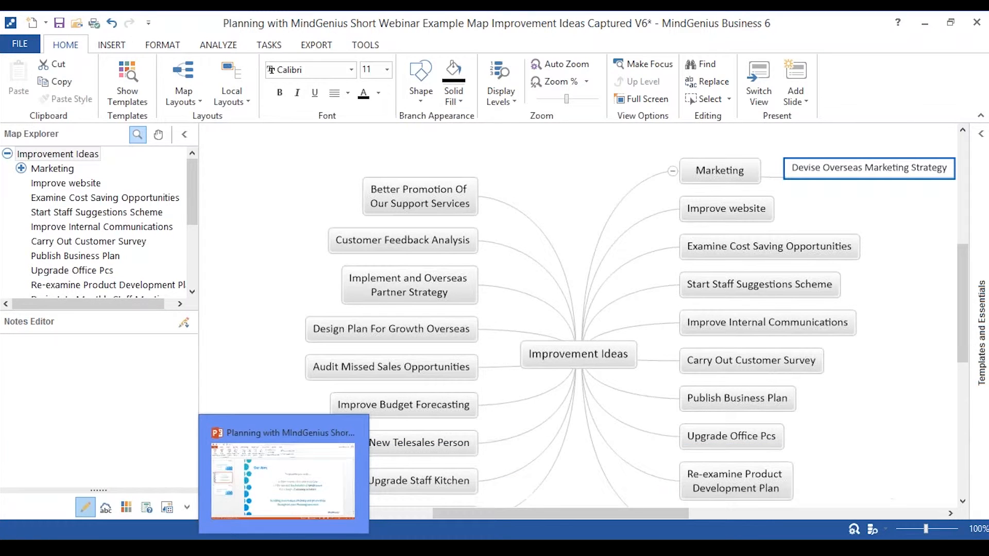
mouse_move(193, 547)
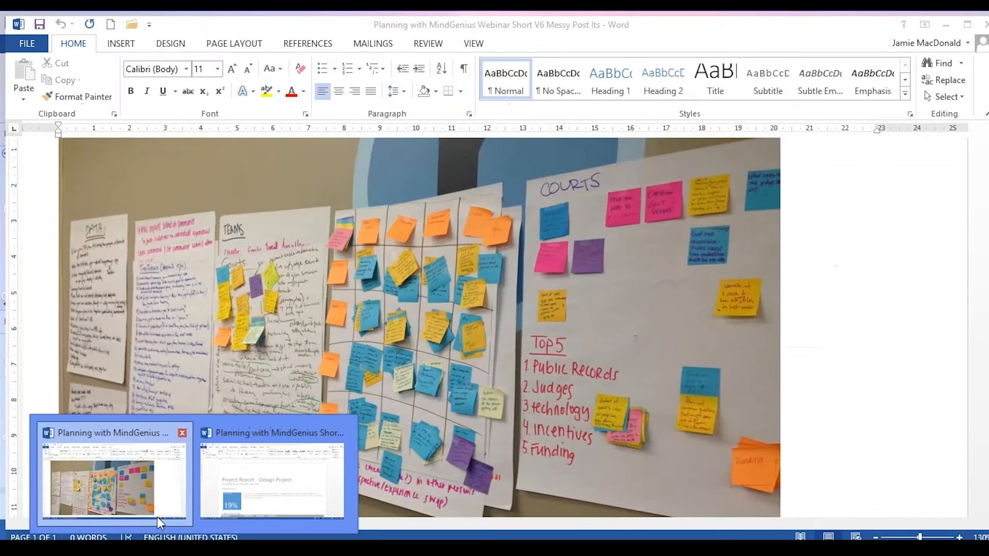
click(156, 517)
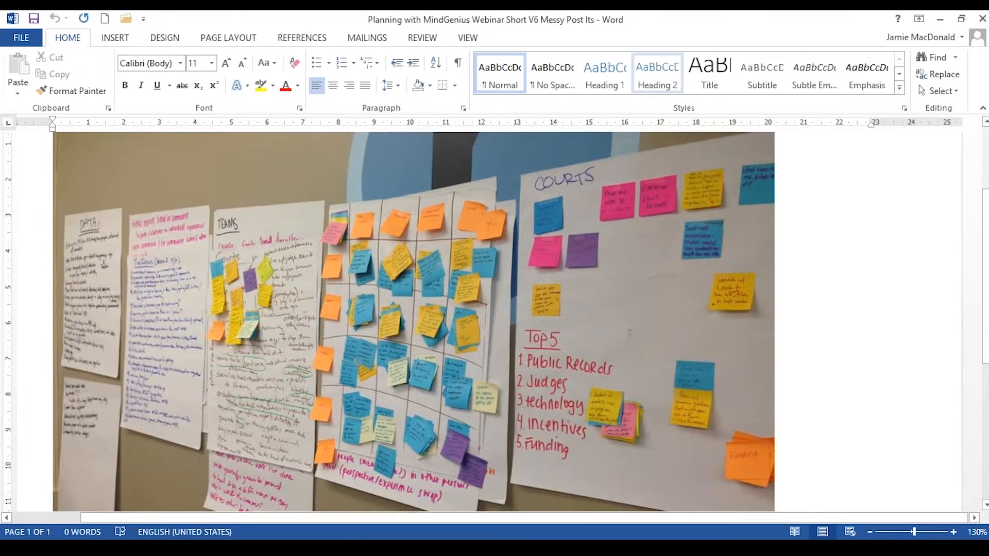
click(941, 19)
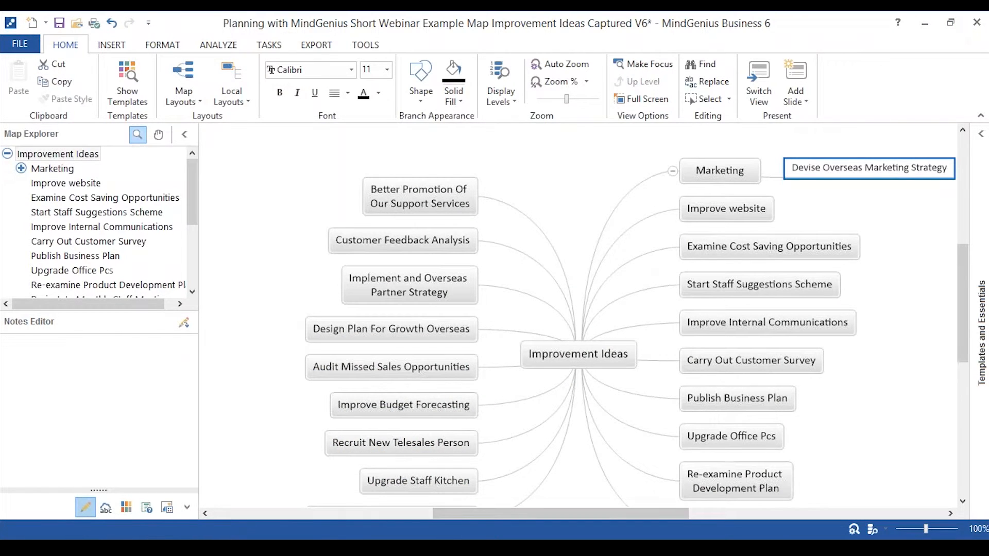
Bring the Grouped Improvement Ideas map back into view and look over its Marketing, Budgets, Staff and Internal groups.
mouse_move(349, 518)
click(475, 505)
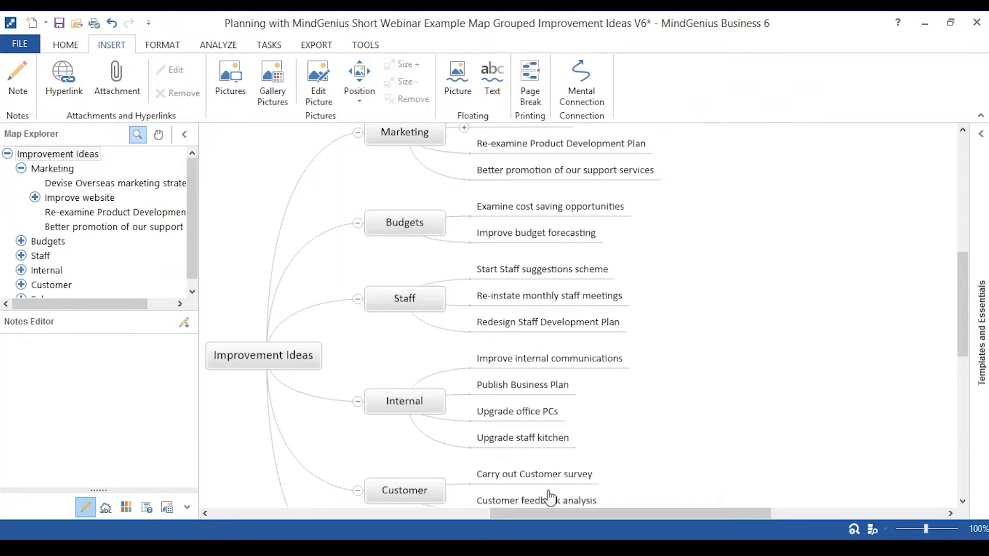
scroll(716, 468, up, 1)
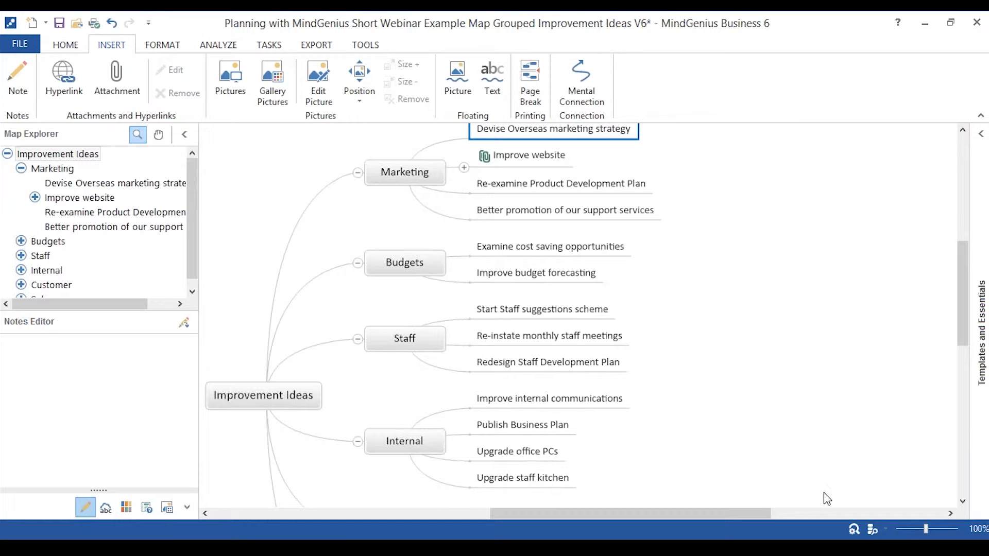
scroll(824, 496, up, 3)
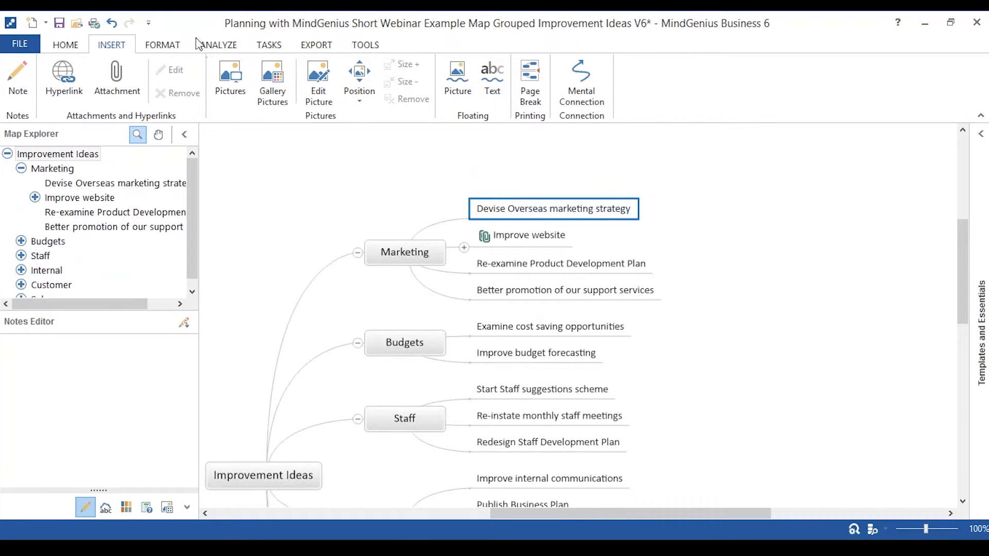
Display the category and analysis tools and switch to the open Fully Categorised example map.
click(209, 47)
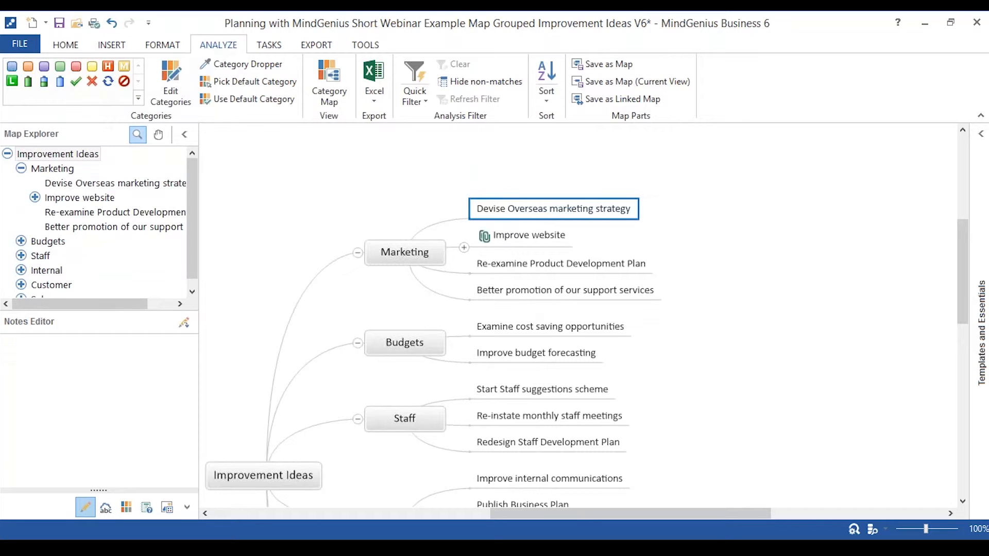
mouse_move(495, 547)
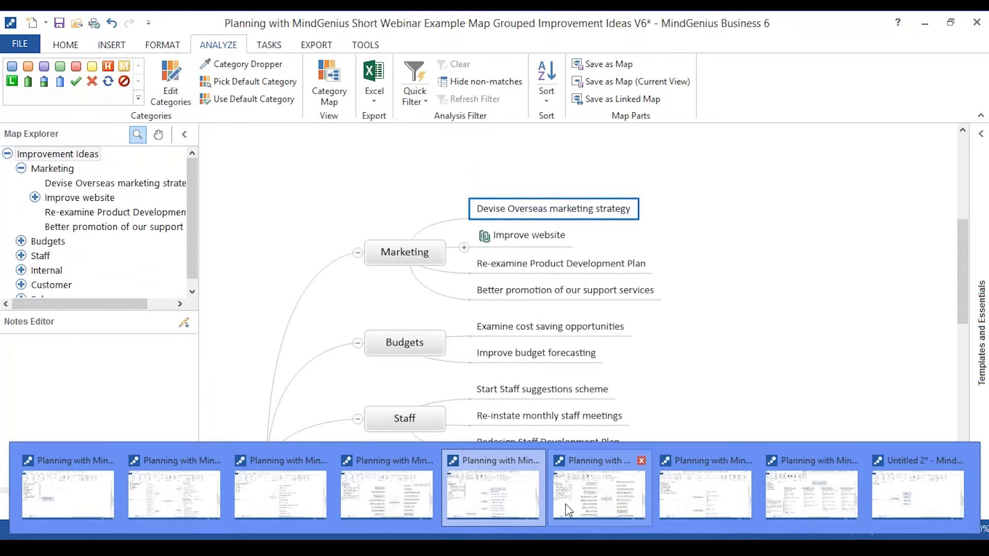
click(566, 505)
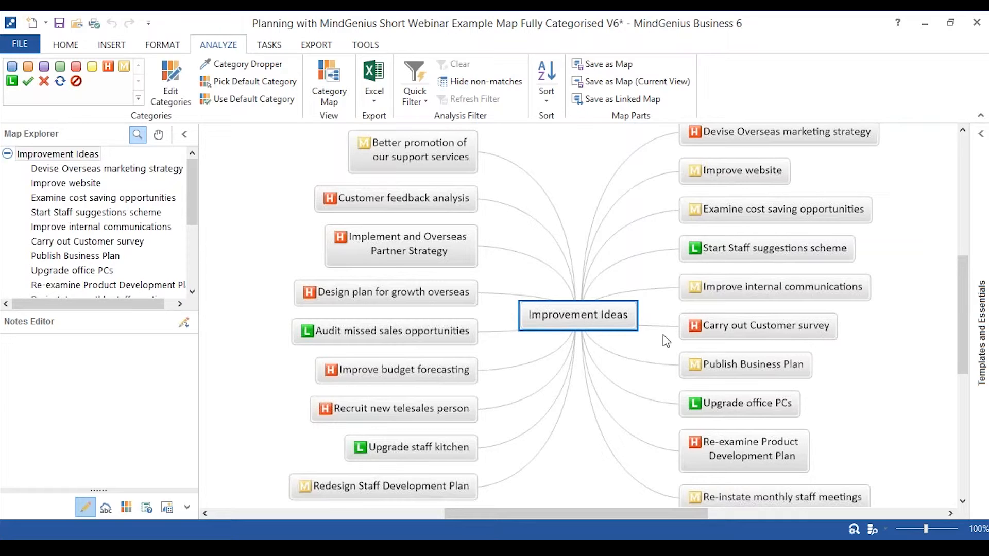
Quick-filter the categorised ideas by High with non-matching branches hidden, and clear the filter to show all ideas again.
click(415, 97)
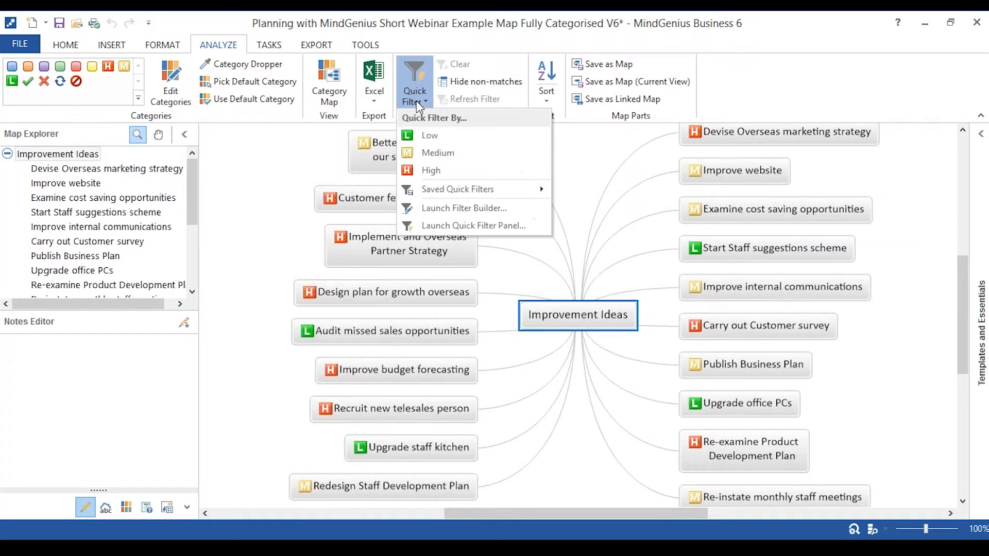
click(428, 170)
click(462, 84)
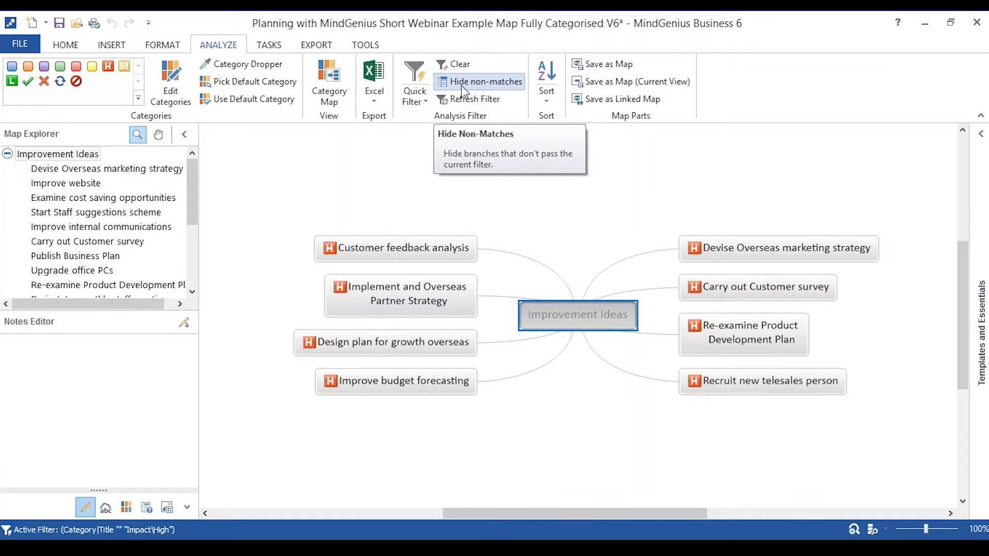
click(463, 86)
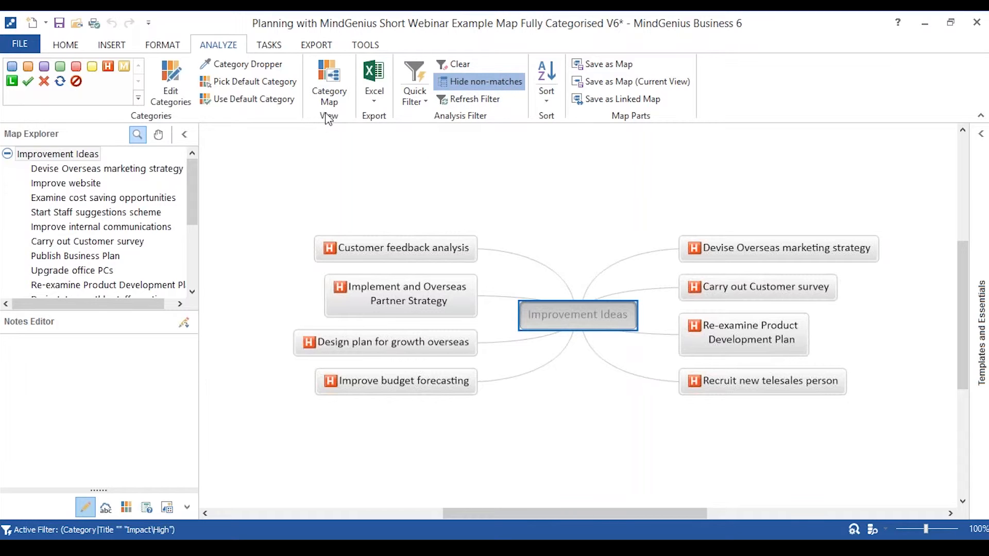
click(453, 64)
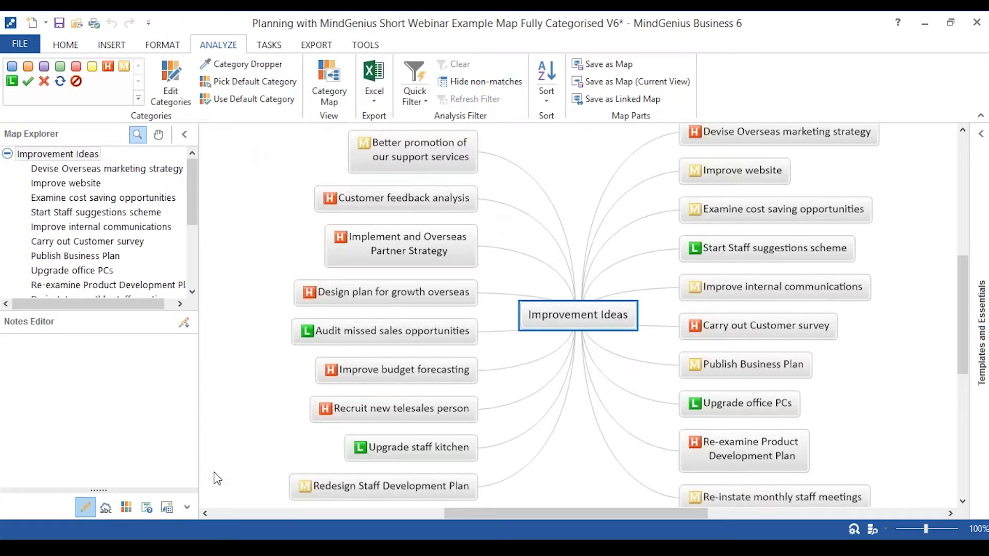
Switch to the Grouped Improvement Ideas map and focus the view on the Marketing branch and its Devise Overseas marketing strategy idea.
mouse_move(214, 546)
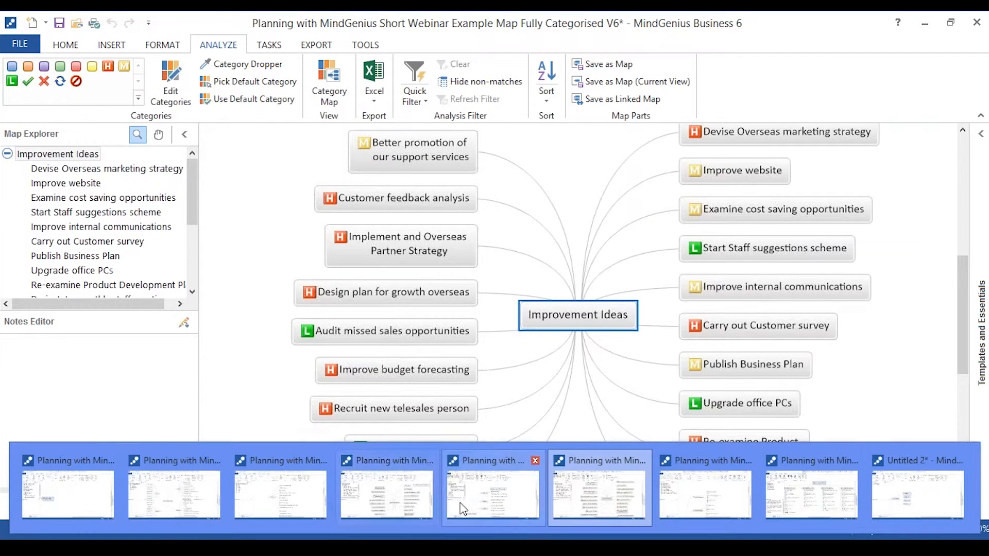
click(478, 502)
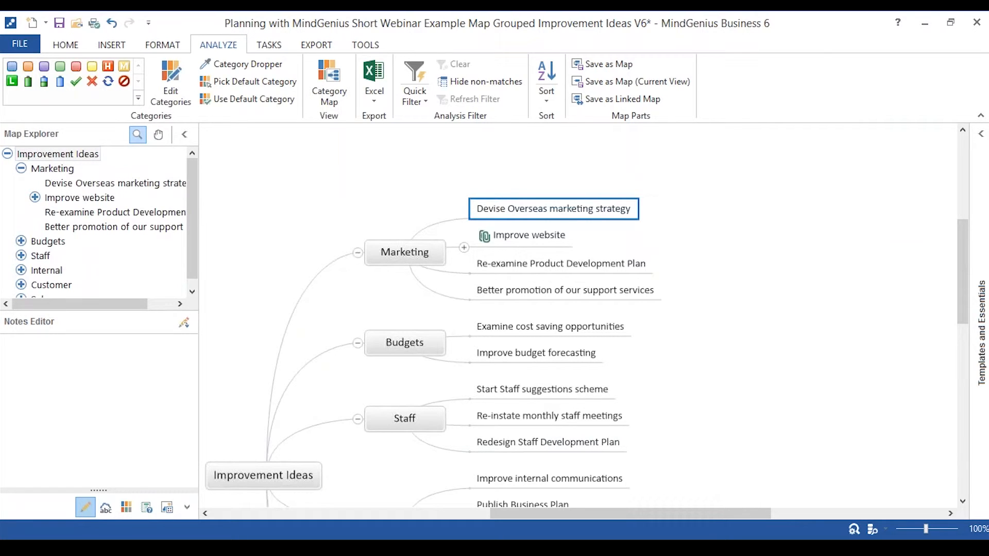
click(46, 173)
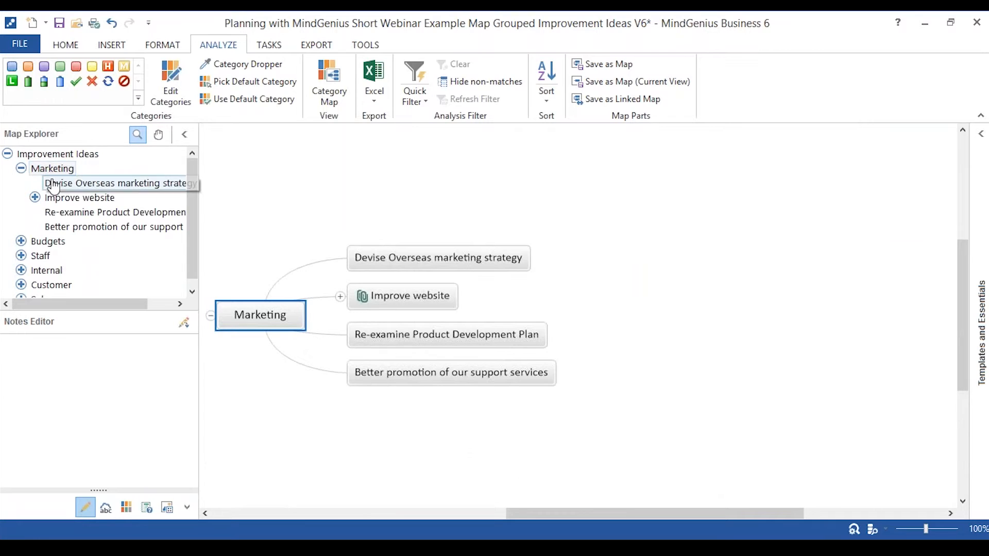
click(21, 169)
click(21, 168)
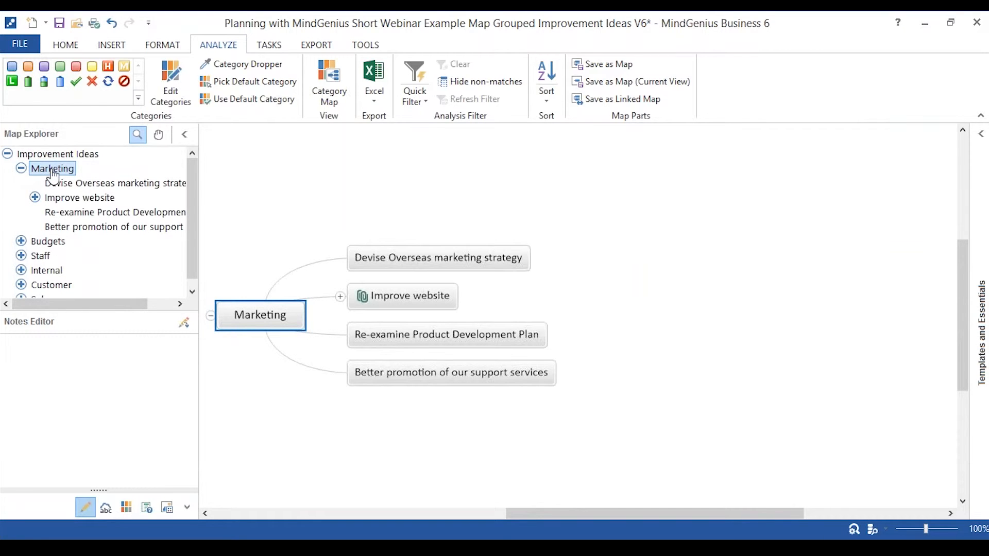
click(58, 185)
click(52, 170)
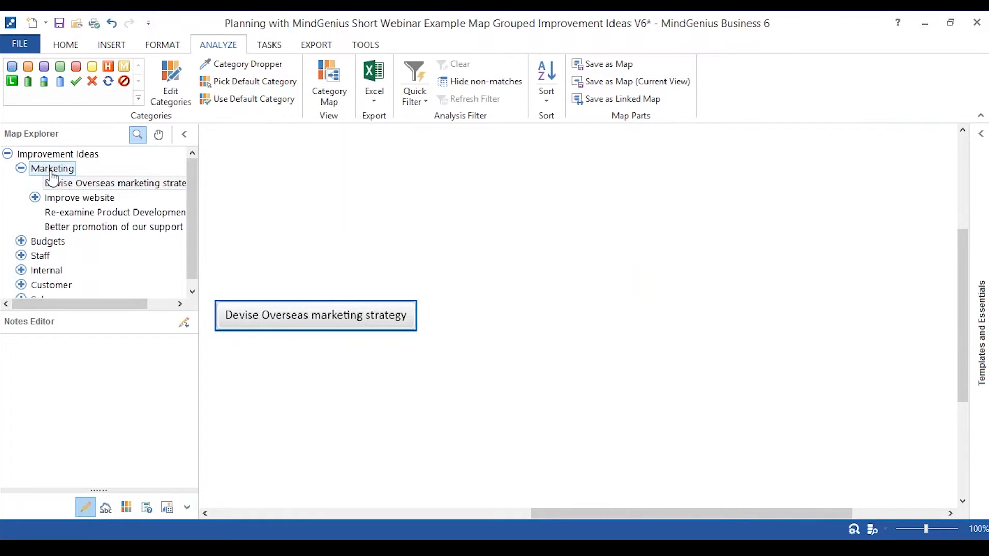
click(60, 188)
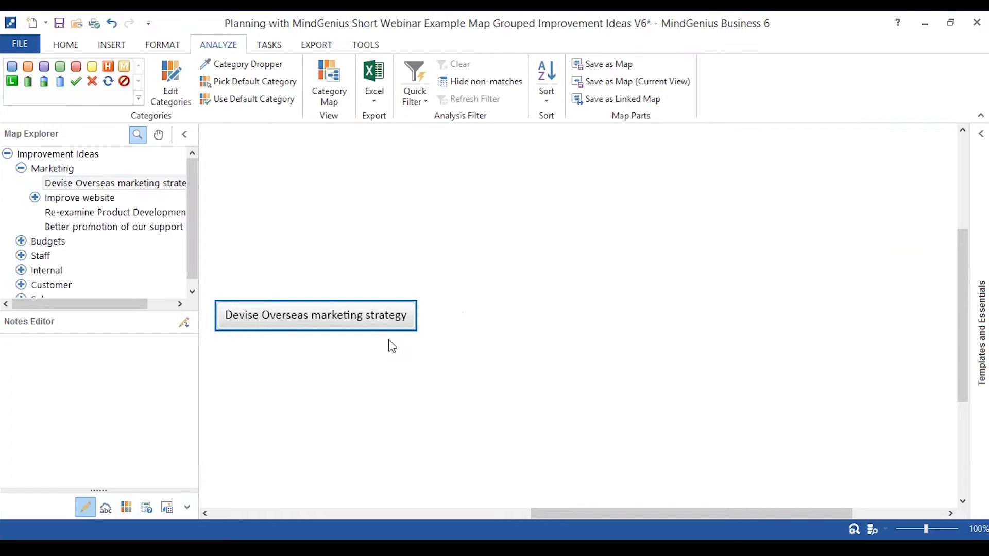
Focus in turn on the Marketing, Budgets, Staff and Internal branches, and return to the whole Improvement Ideas map.
click(54, 169)
click(58, 171)
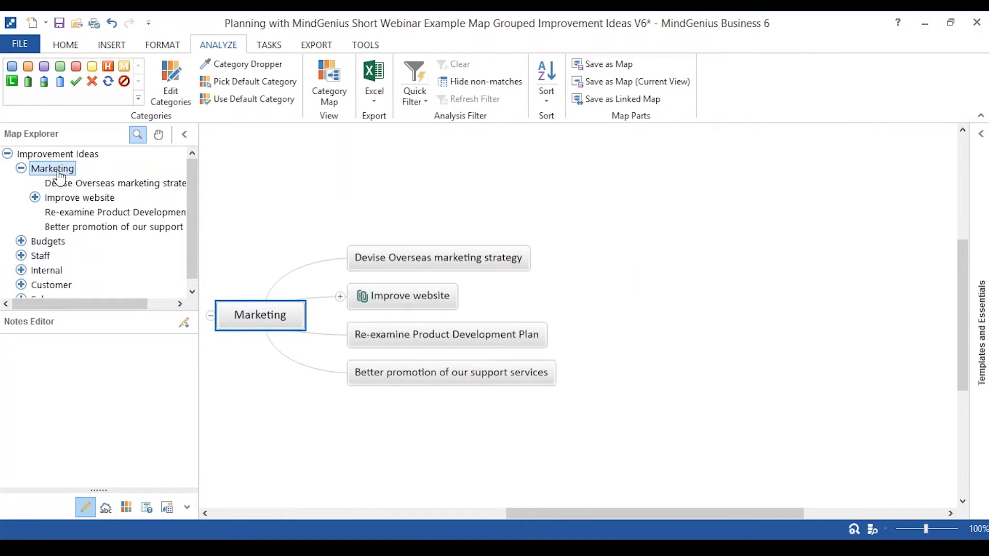
click(52, 245)
click(47, 257)
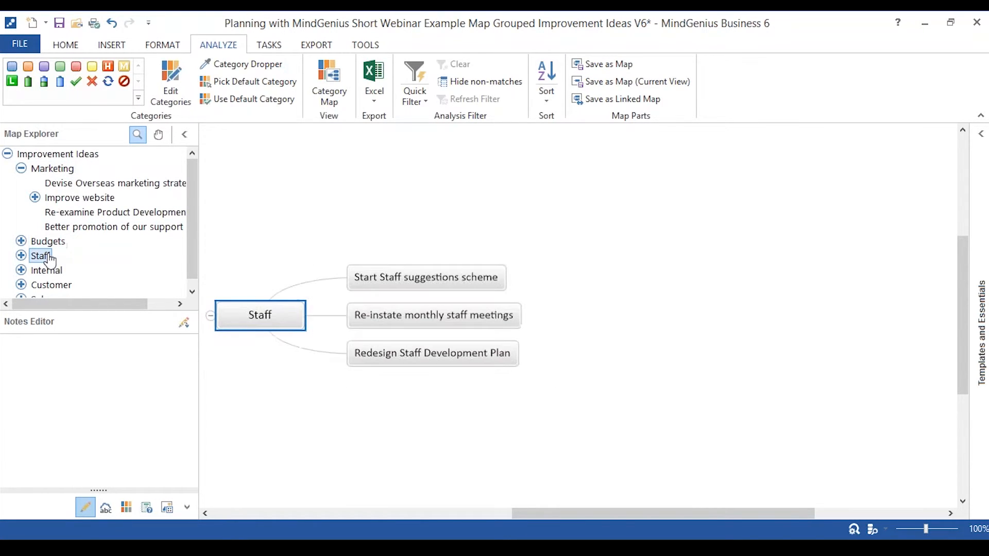
click(46, 273)
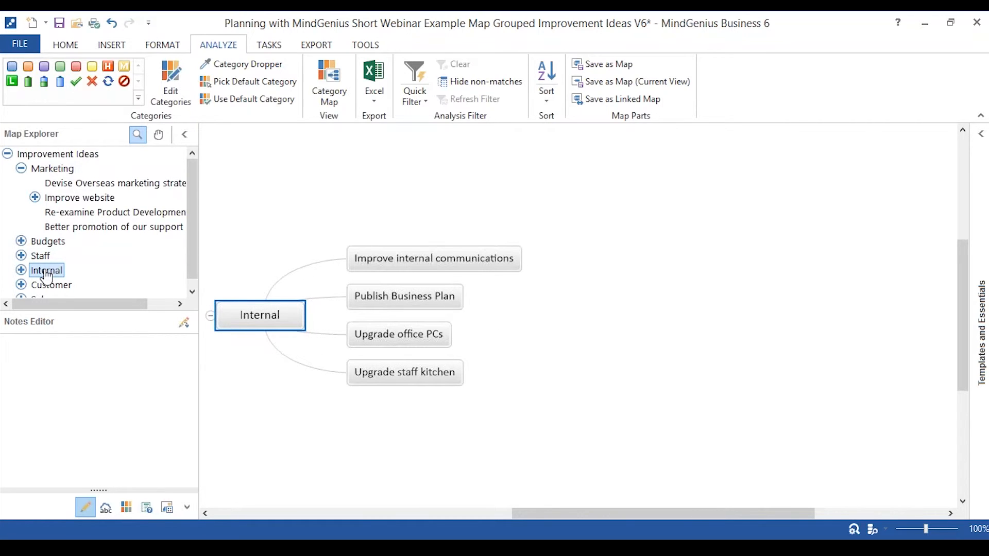
click(42, 243)
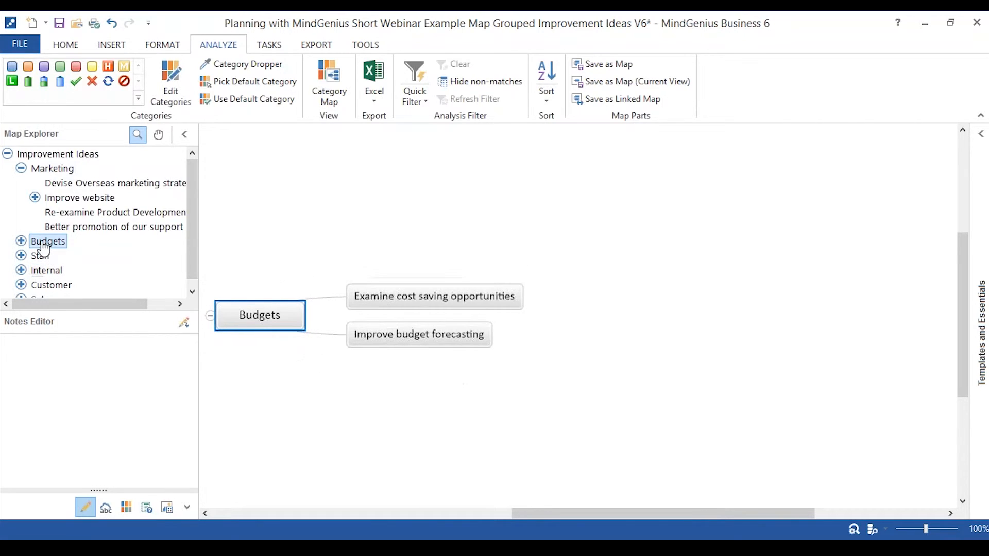
click(46, 172)
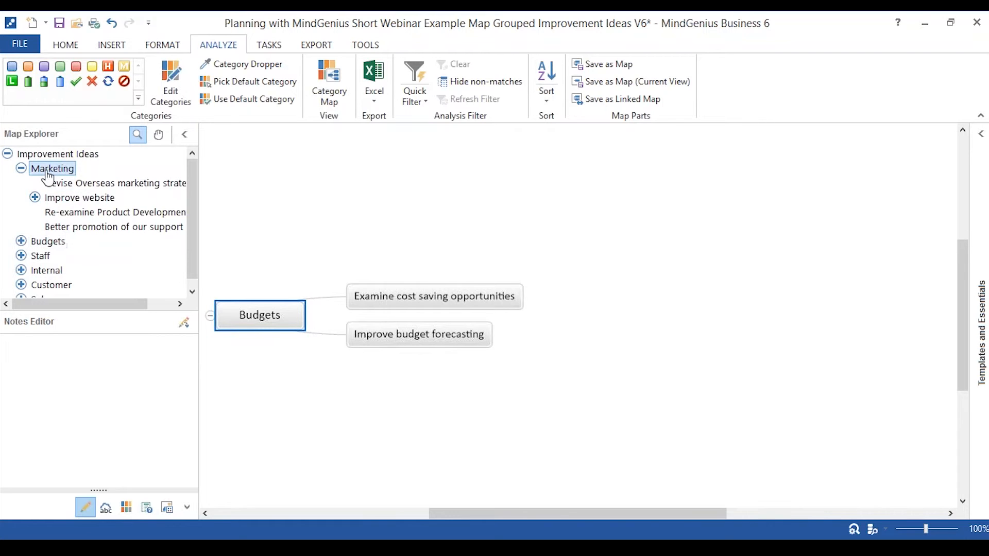
click(45, 157)
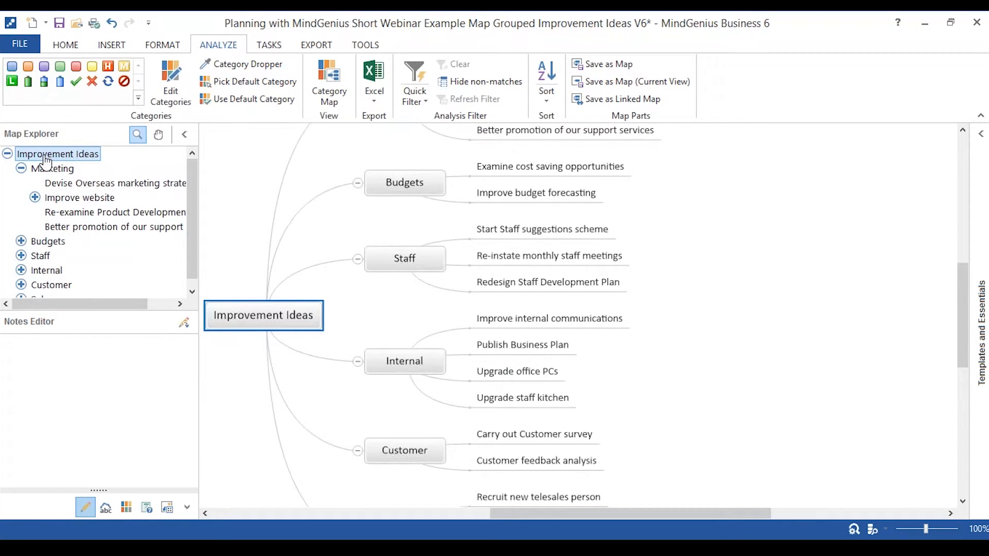
Show the files and links attached to the Improve website branch along with the attachment and hyperlink tools, and close the list.
scroll(577, 315, up, 2)
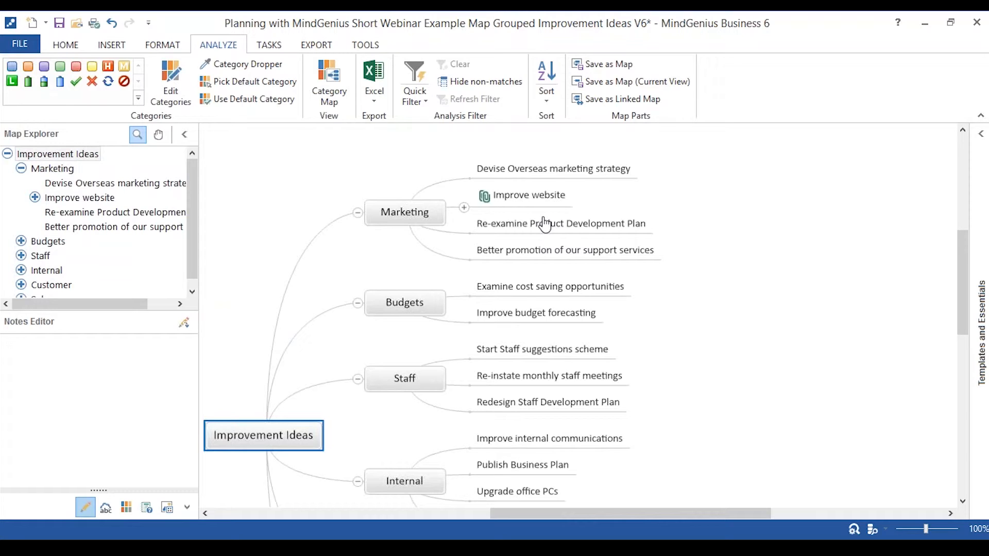
click(485, 204)
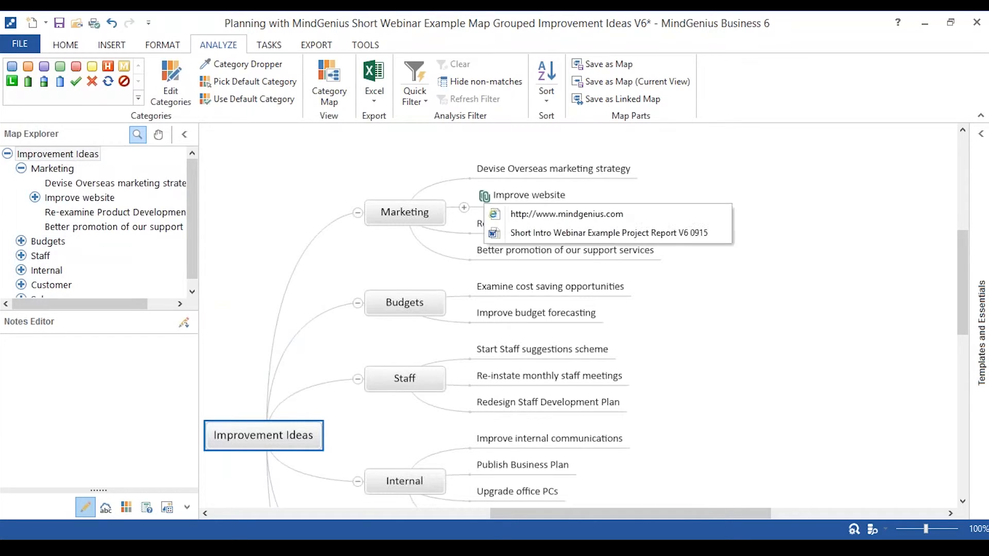
click(93, 45)
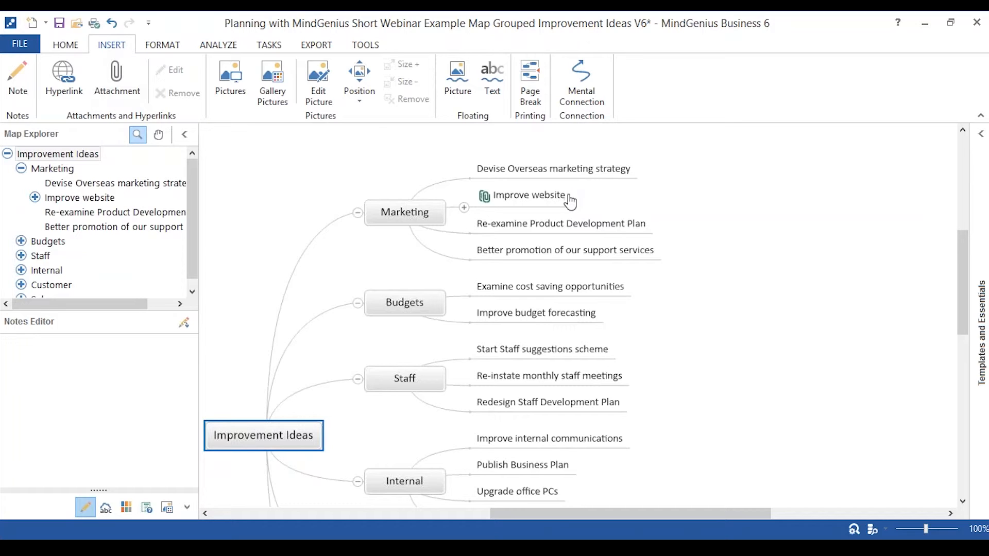
click(484, 199)
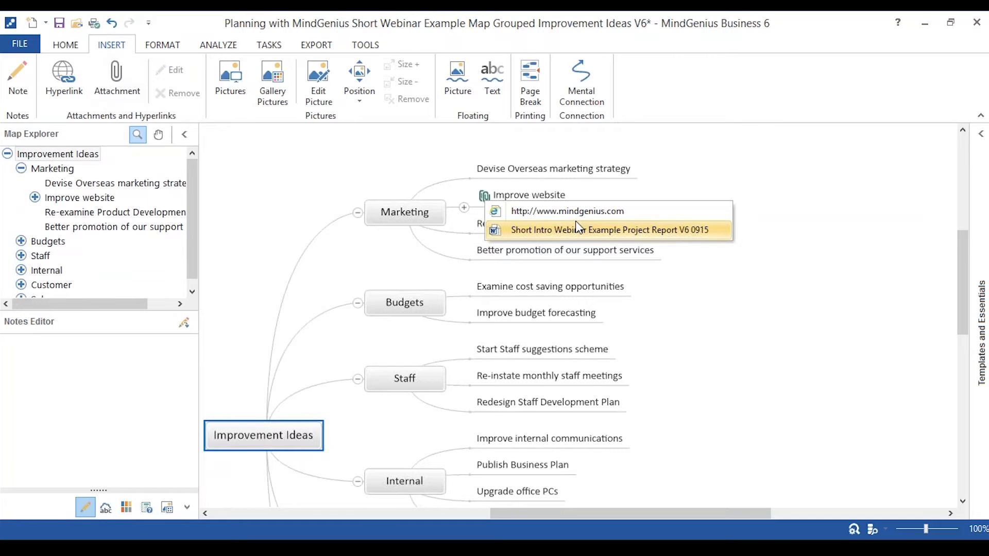
click(702, 281)
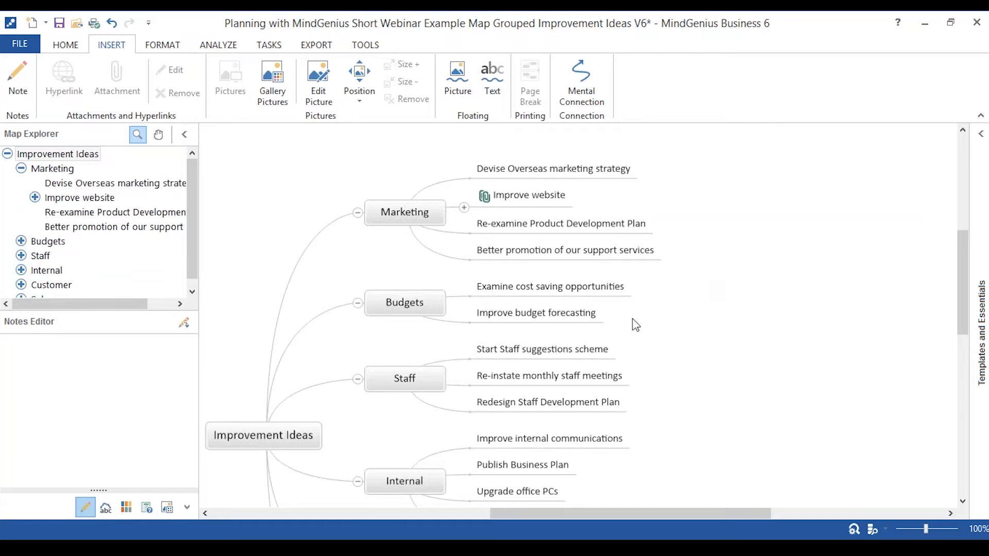
Switch to the Marketing Plan 0915 map and look over its Market Segmentation, Competitor Analysis and Products and Services tasks.
mouse_move(494, 546)
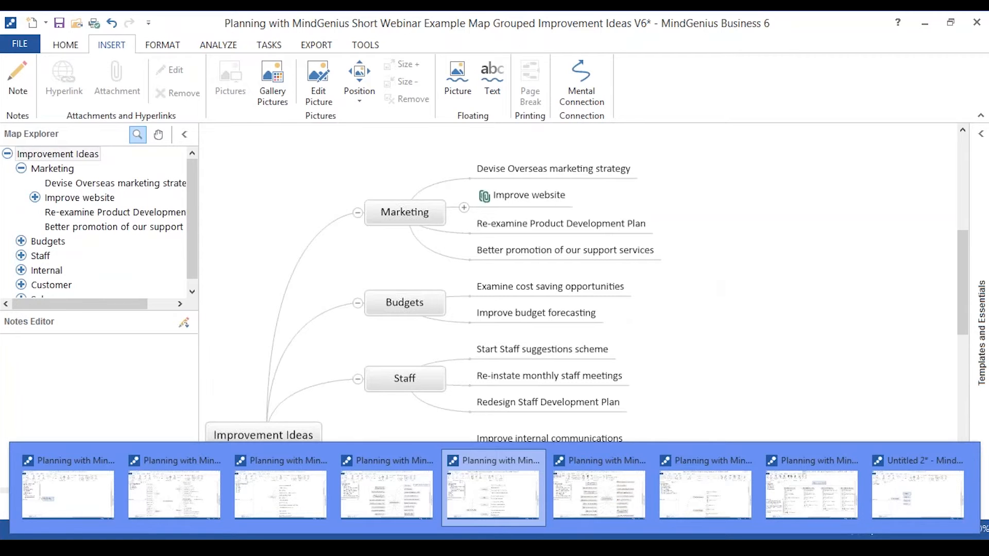
click(684, 498)
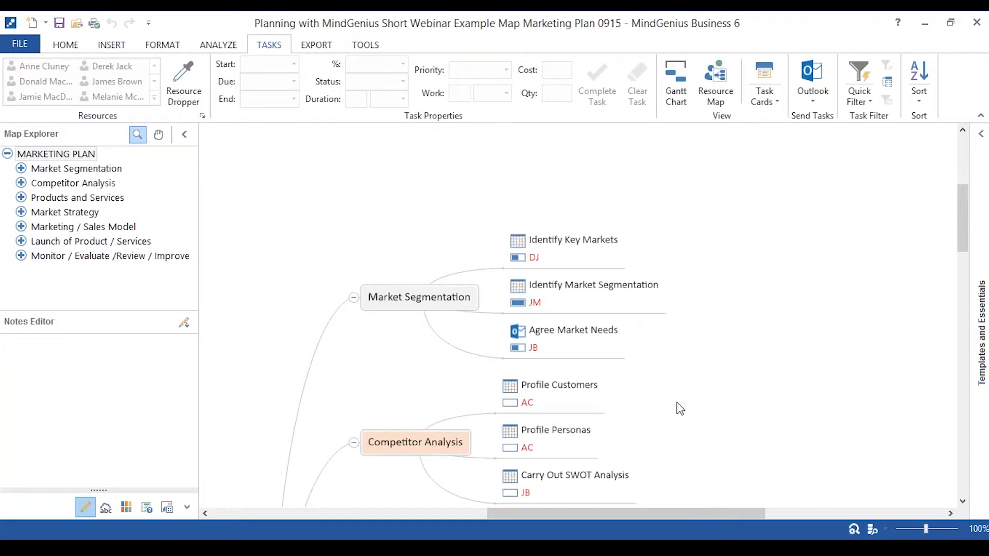
scroll(576, 356, down, 1)
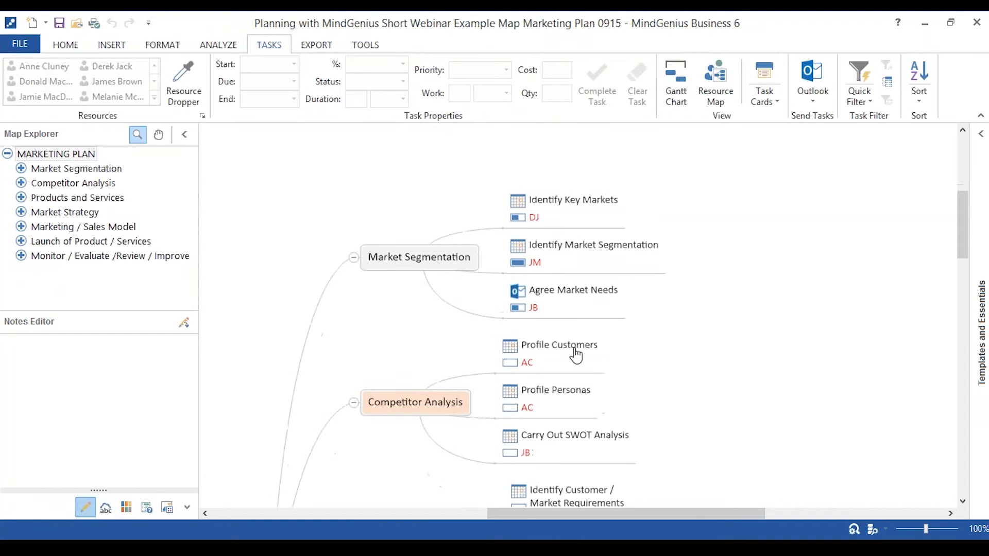
scroll(576, 355, down, 9)
scroll(575, 355, up, 4)
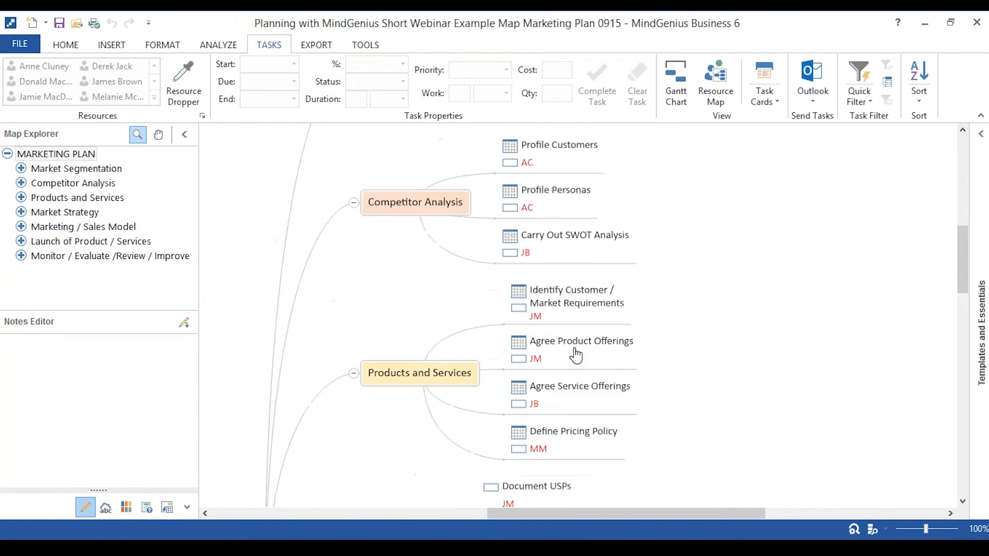
scroll(576, 355, up, 2)
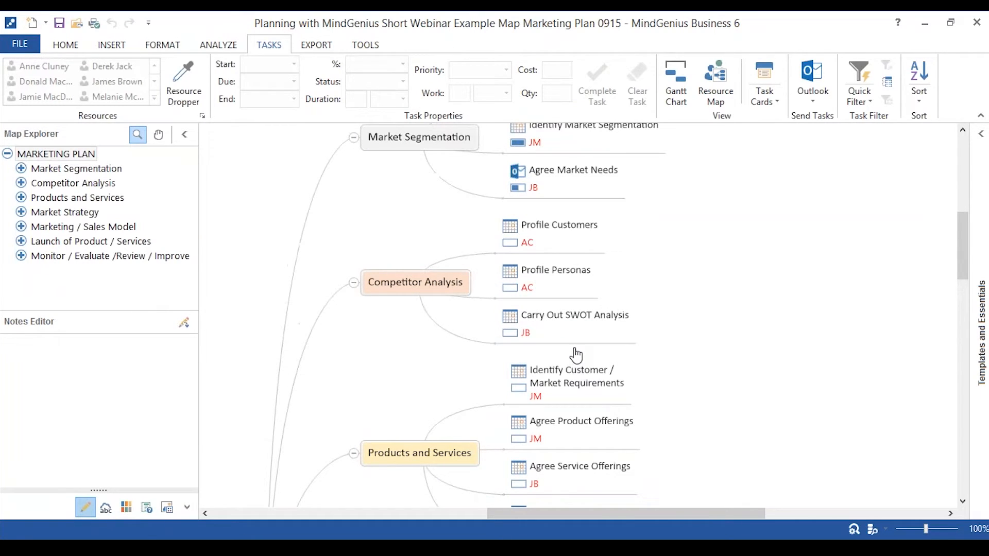
scroll(761, 336, up, 2)
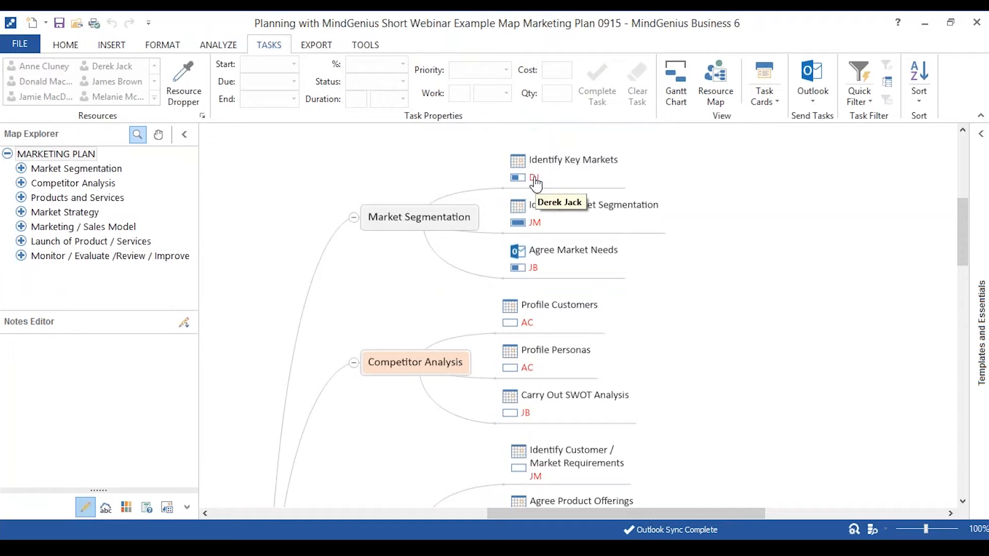
Inspect the task details of Identify Key Markets and Agree Market Needs, and view the Outlook synchronisation options for the latter.
mouse_move(519, 170)
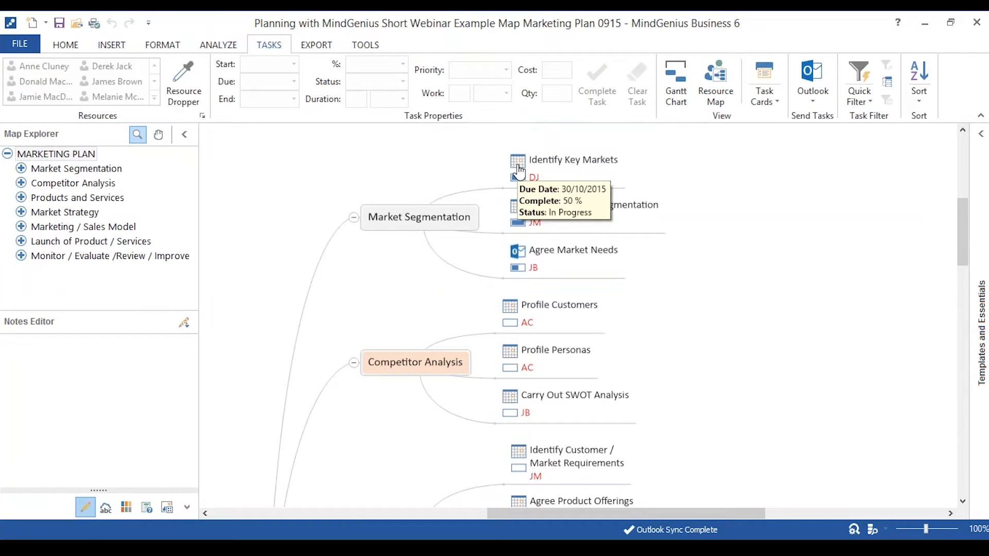
click(538, 172)
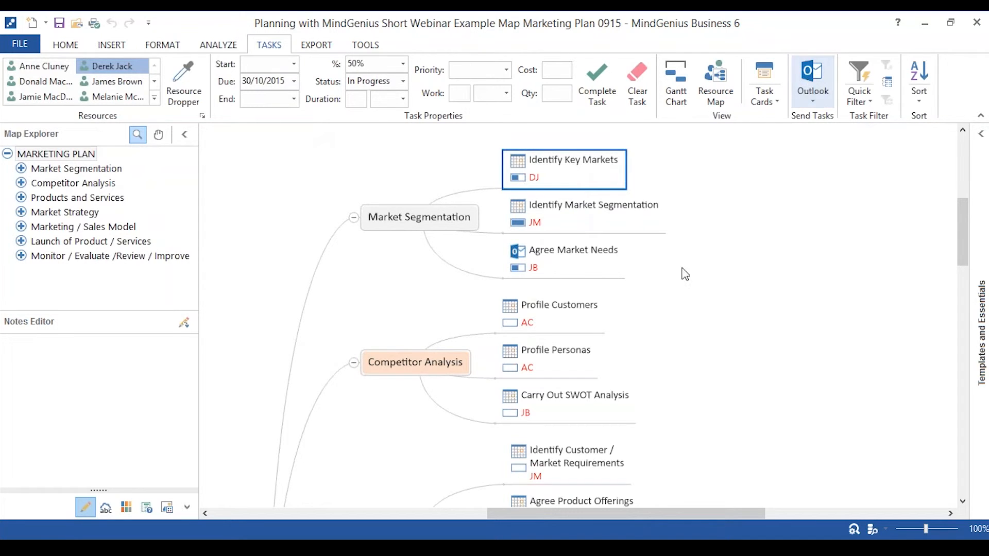
click(540, 263)
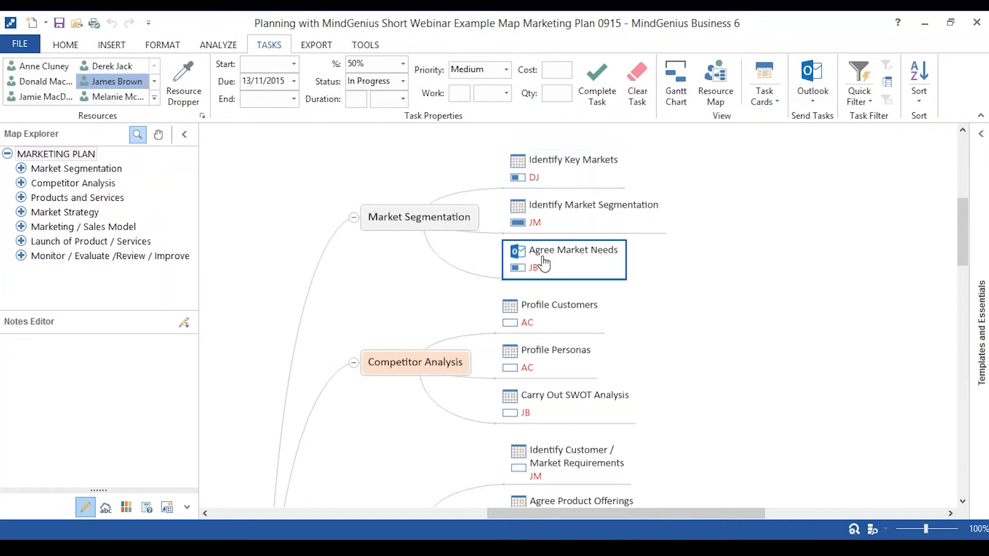
click(814, 101)
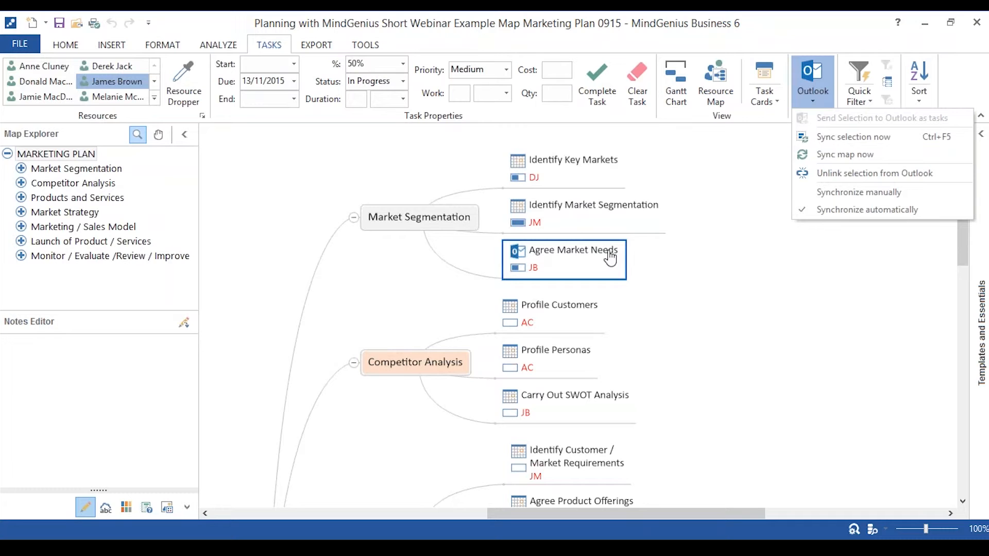
click(783, 283)
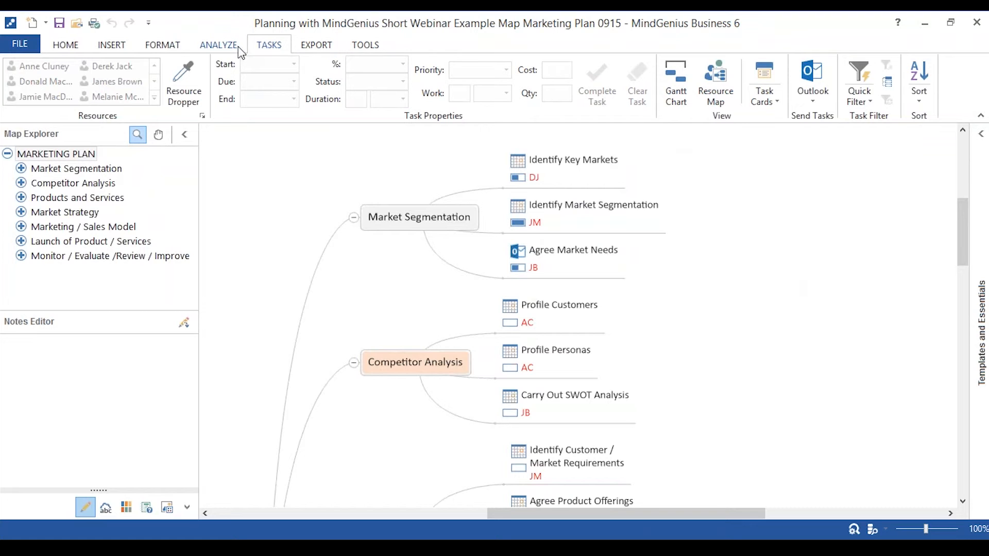
Review the task quick filter options, including those for due date and status.
click(859, 87)
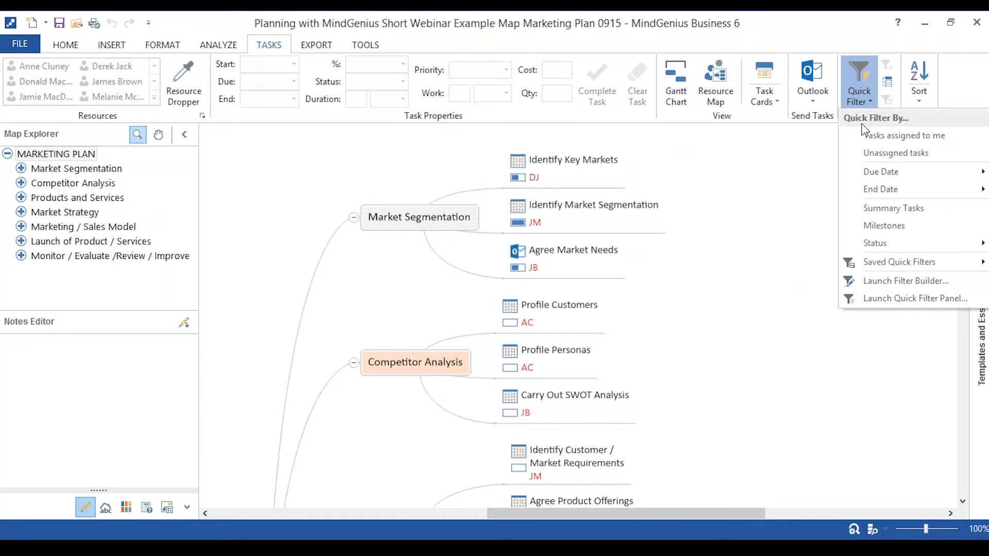
mouse_move(874, 175)
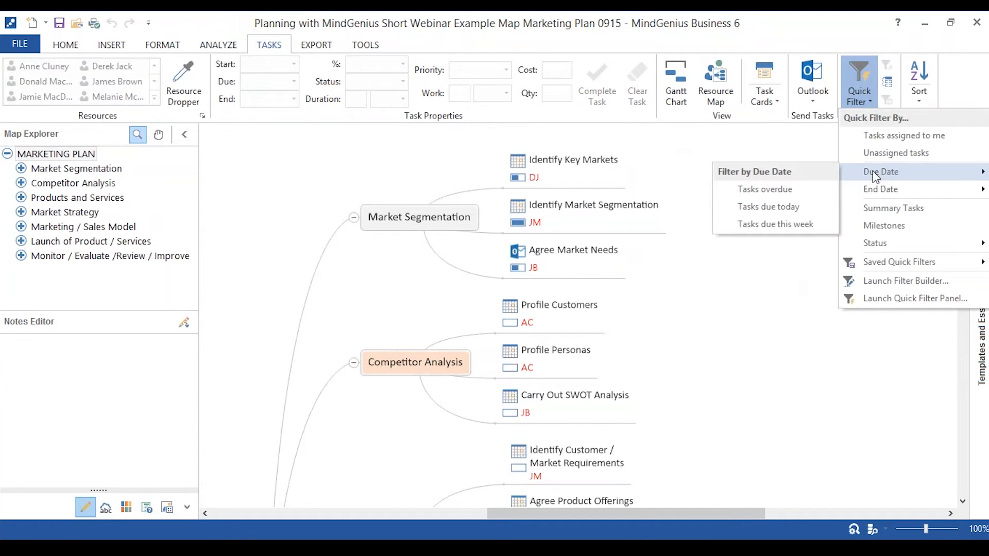
mouse_move(888, 244)
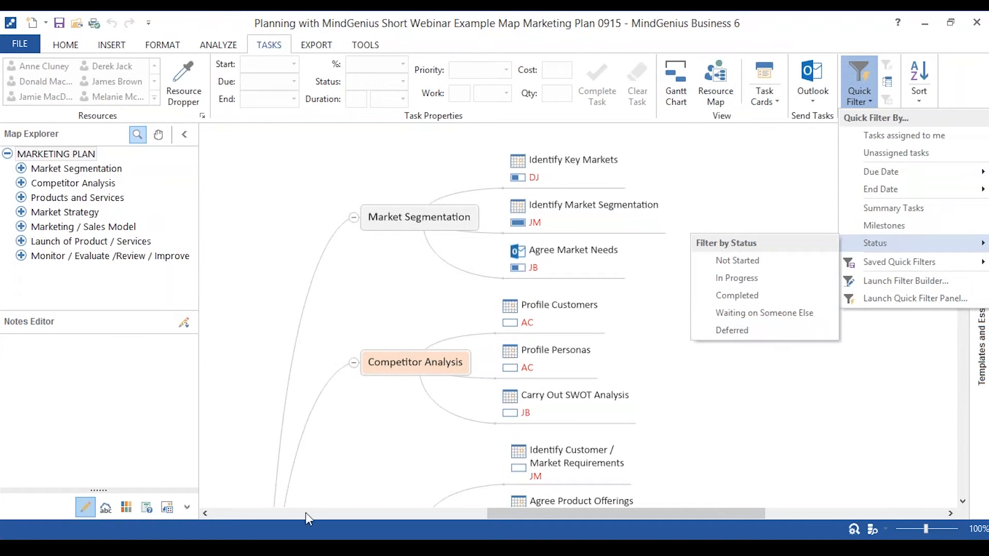
Switch to the Design Project WBS and Gantt V6 0915 map and display it as a Gantt chart.
click(494, 548)
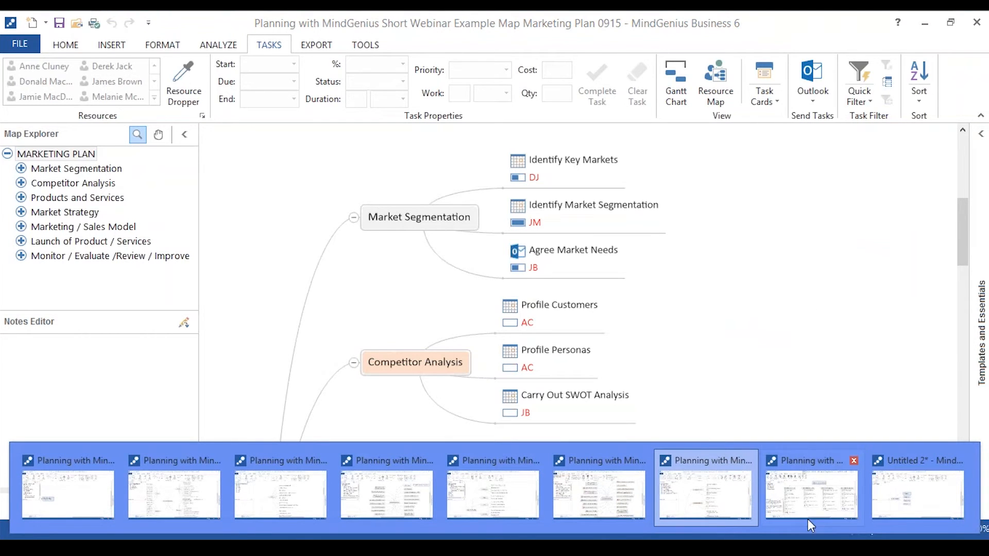
click(801, 505)
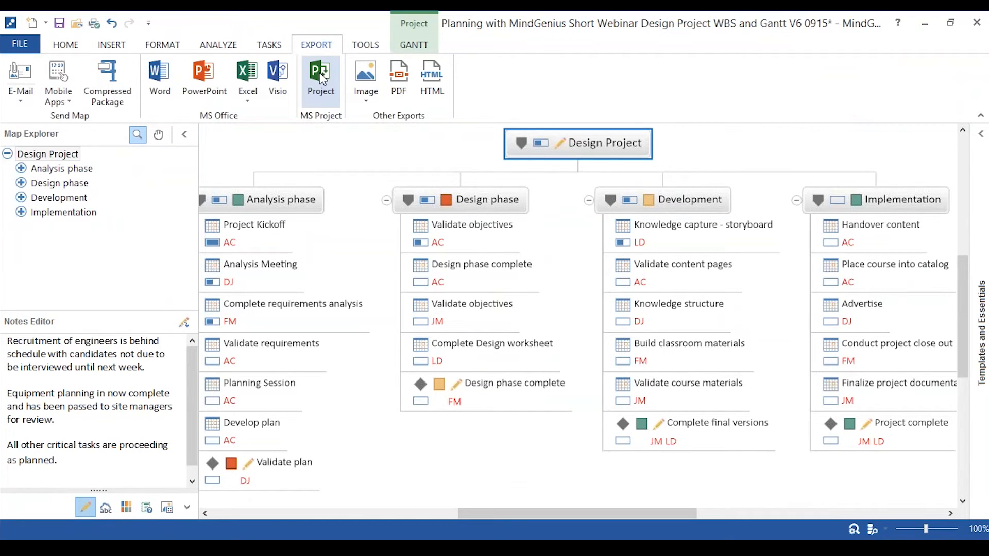
click(414, 45)
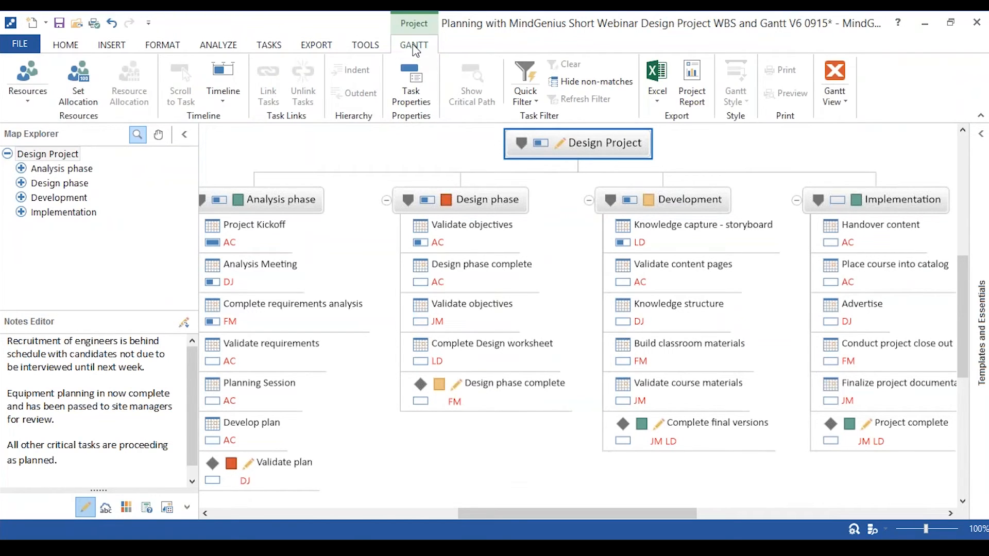
click(840, 73)
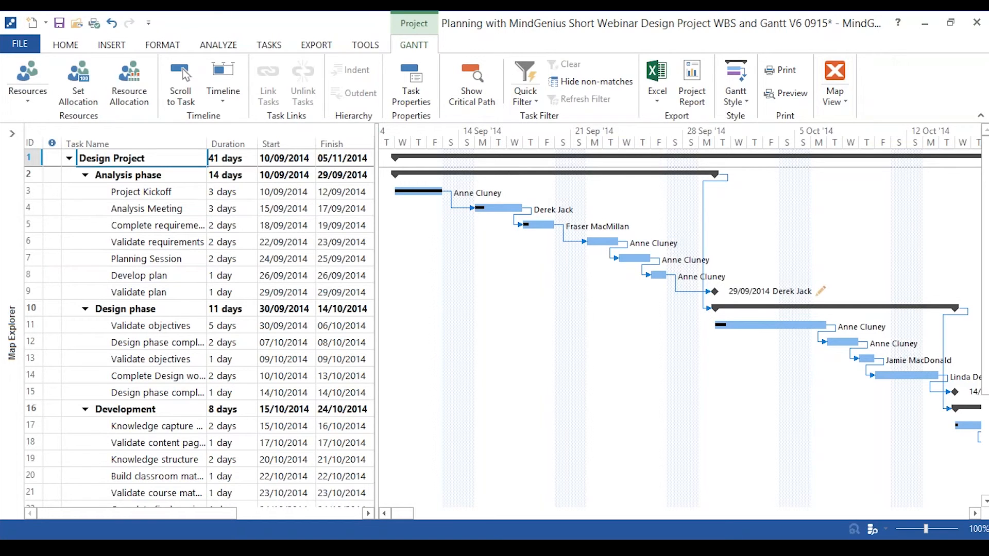
Return the Design Project to map view and switch to the Short Webinar V6 Script 0915v1 map.
click(835, 77)
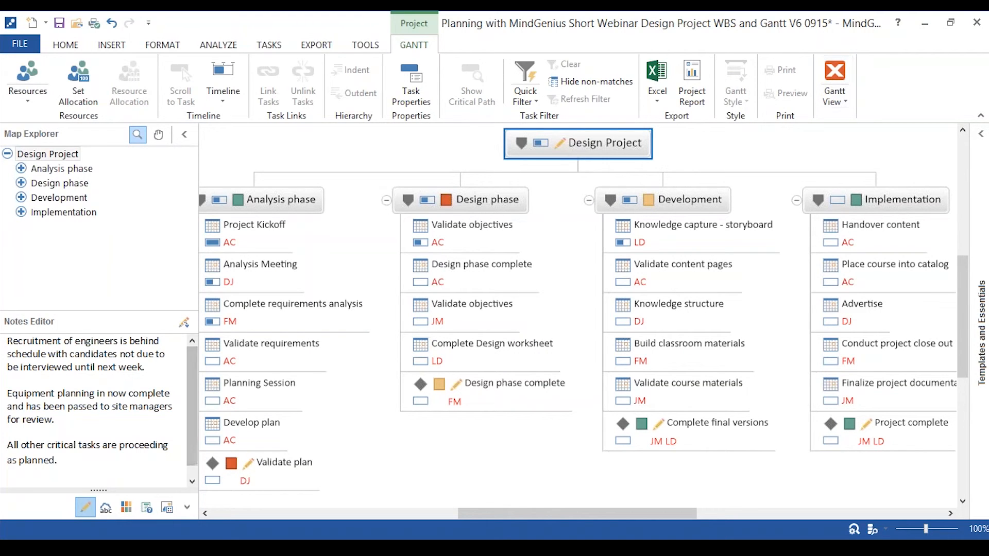
mouse_move(180, 548)
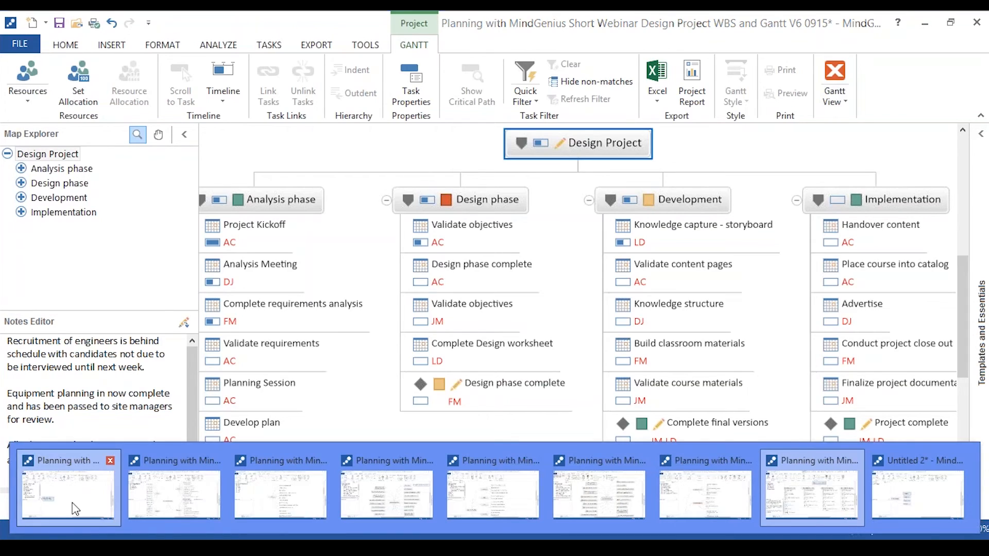
click(73, 509)
Focus on the Absolute Benefits branch, then on its "Not just a mapping tool" sub-branch, and expand it.
click(58, 257)
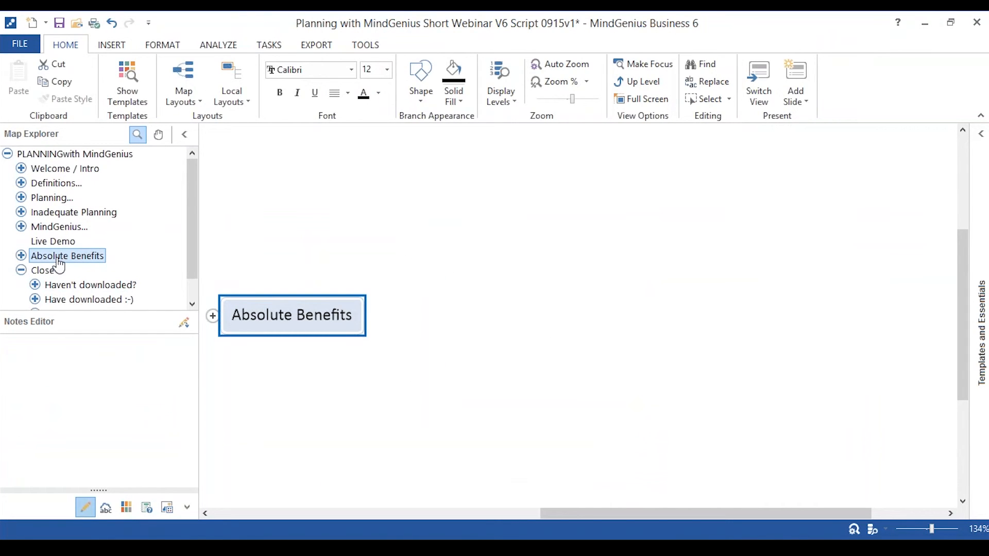
click(212, 316)
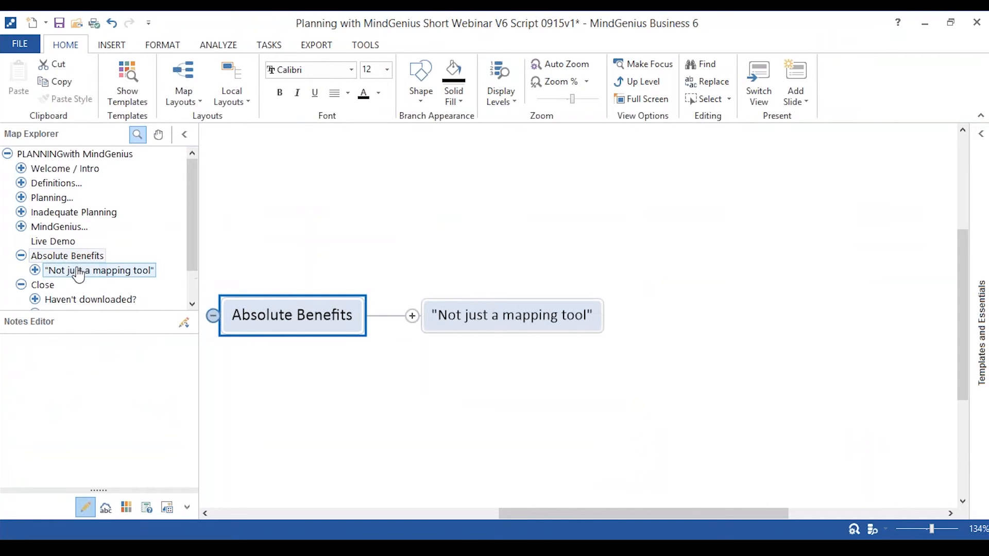
click(77, 270)
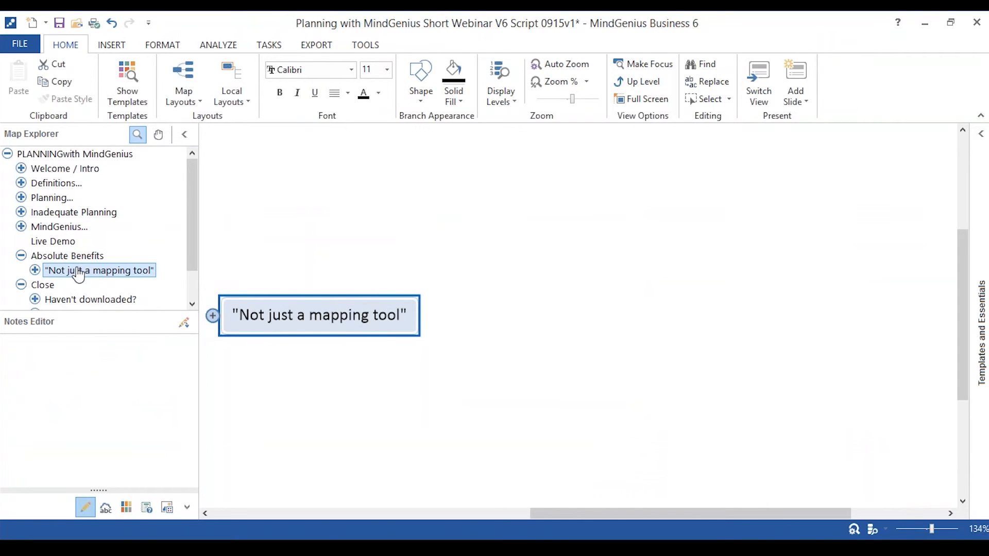
click(212, 316)
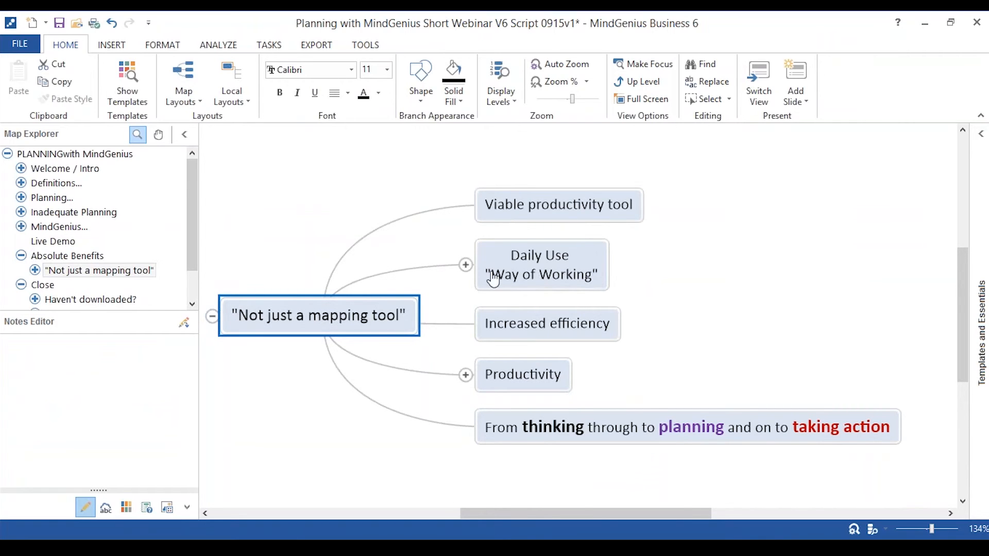
Go through the benefits from Daily Use to taking action, expanding the Daily Use and Productivity branches.
click(465, 265)
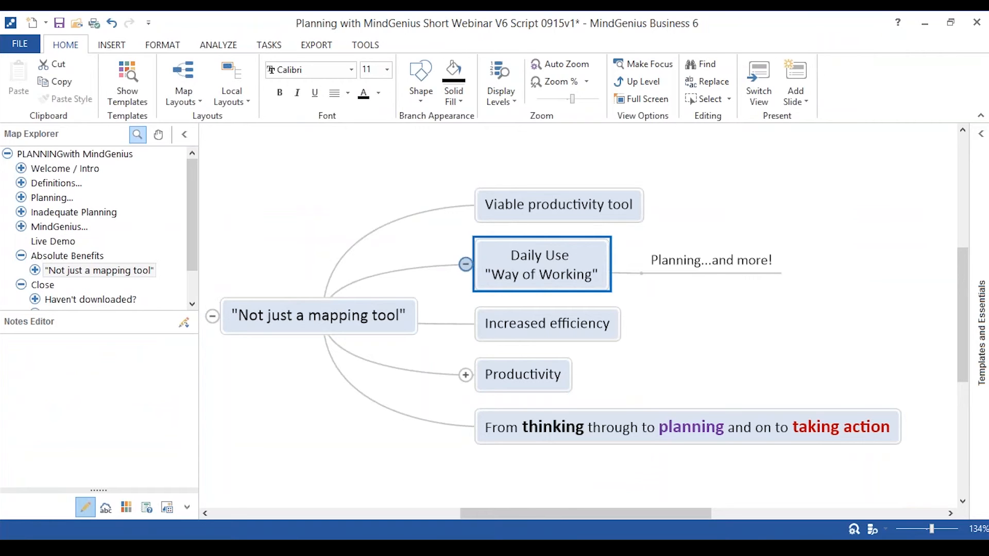
click(540, 334)
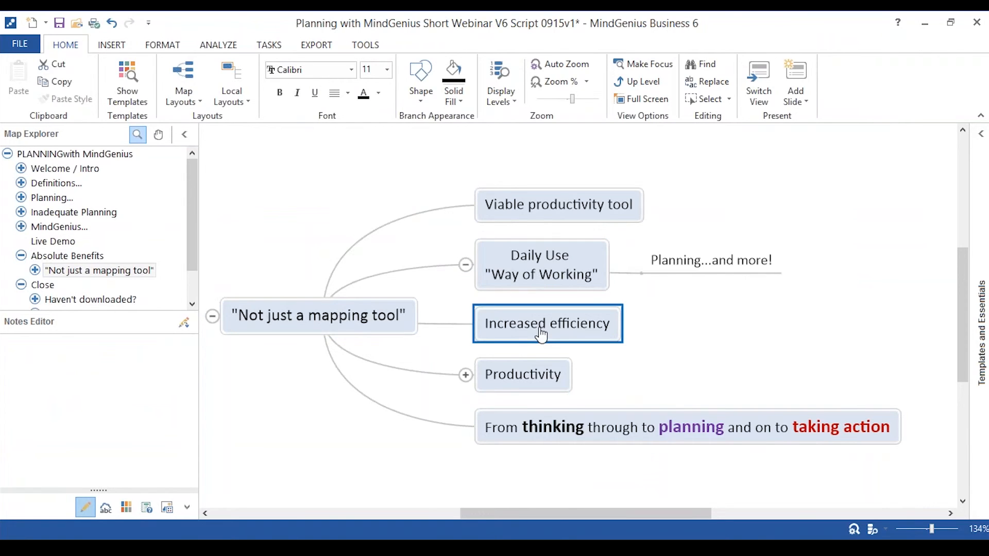
click(538, 373)
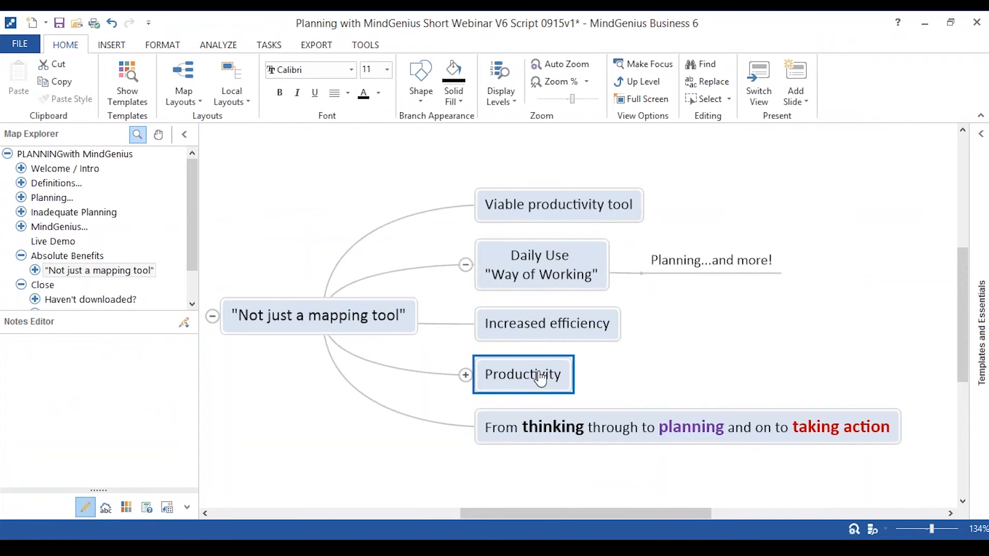
click(465, 374)
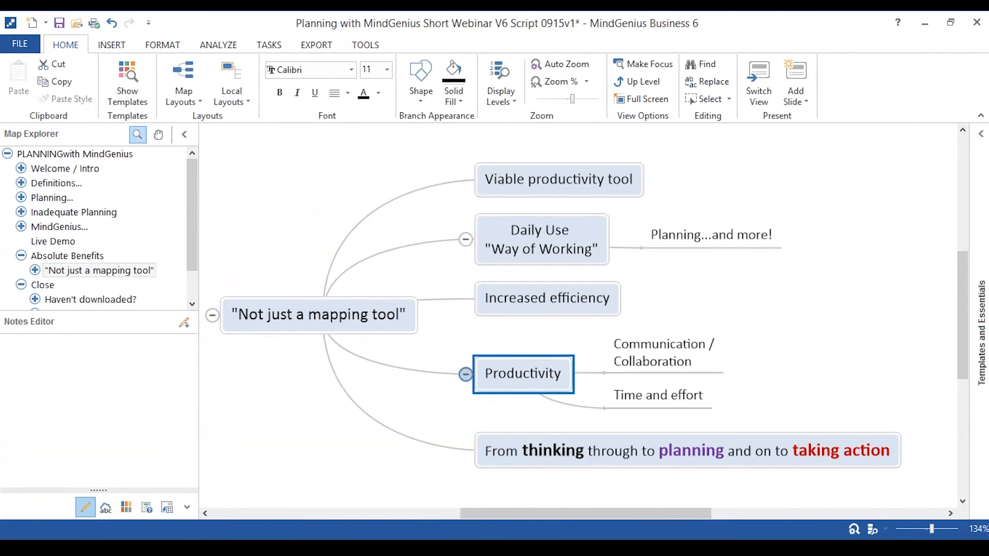
click(566, 453)
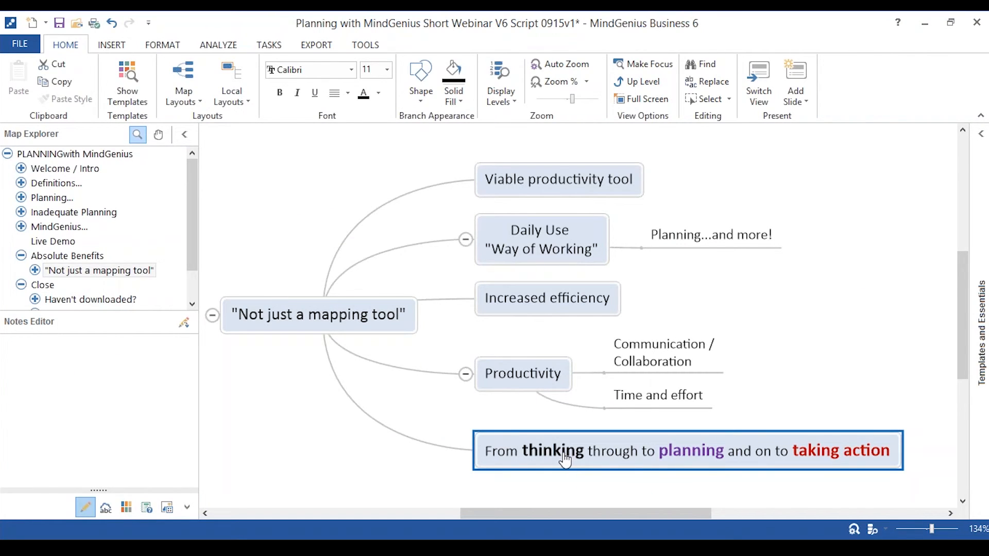
Focus on the "Haven't downloaded?" branch under Close and expand it together with its Resources available branch.
click(58, 302)
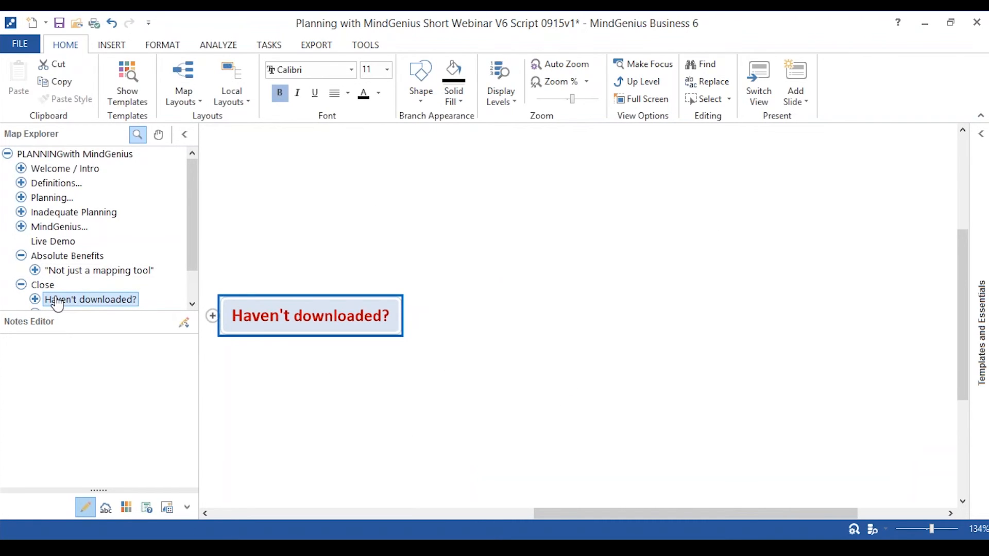
click(213, 317)
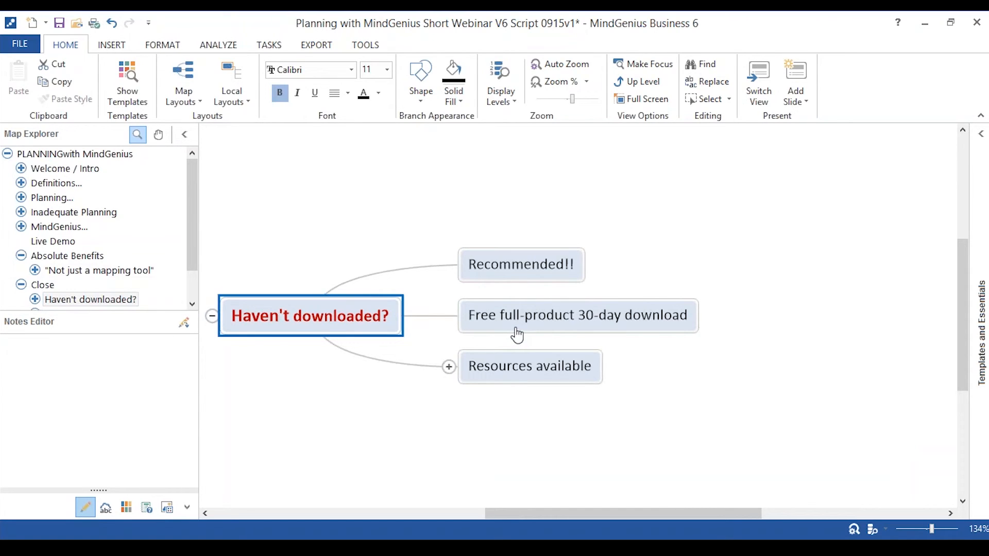
click(449, 366)
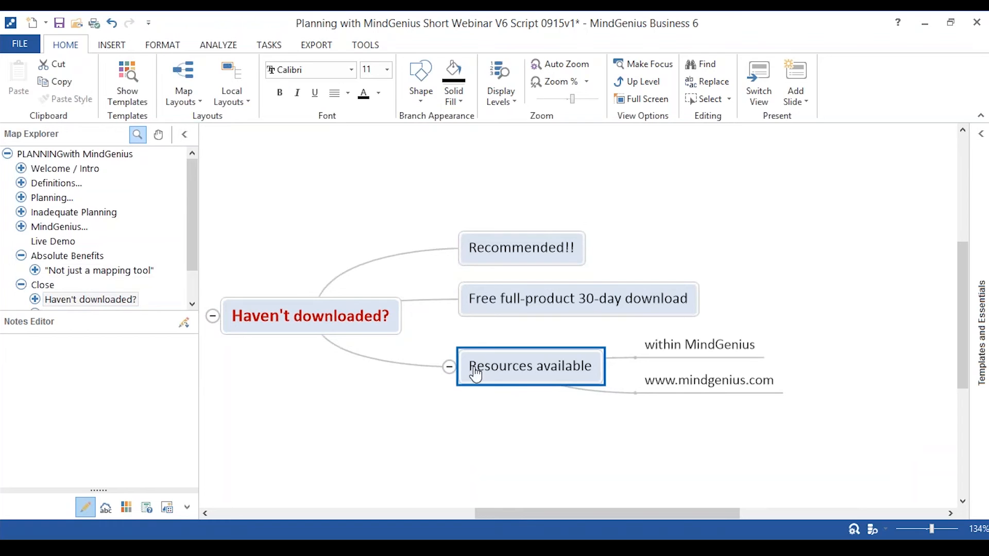
Focus on the "Have downloaded" branch, expand its Resources available, and highlight Free Weekly Webinars and Videos.
drag(193, 252, 194, 283)
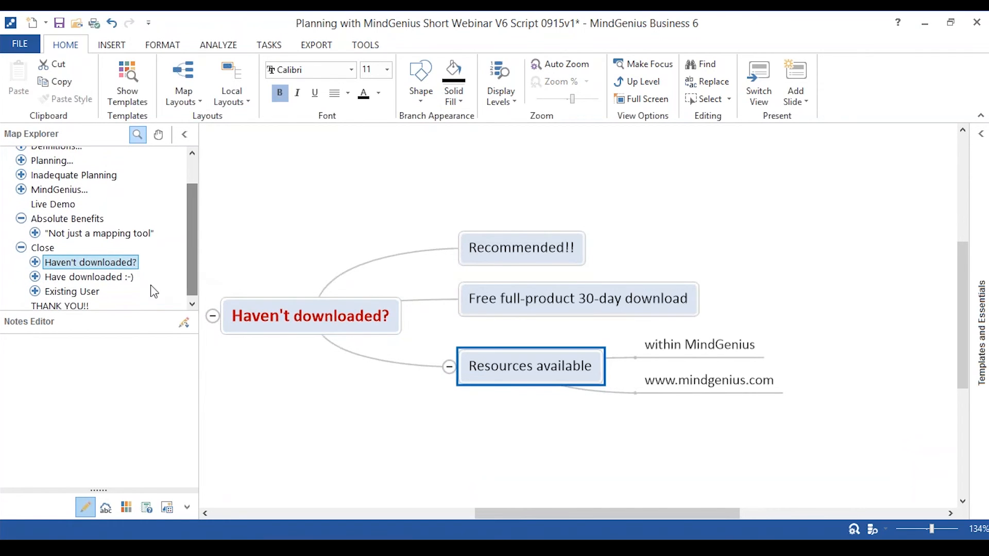
click(117, 280)
click(212, 316)
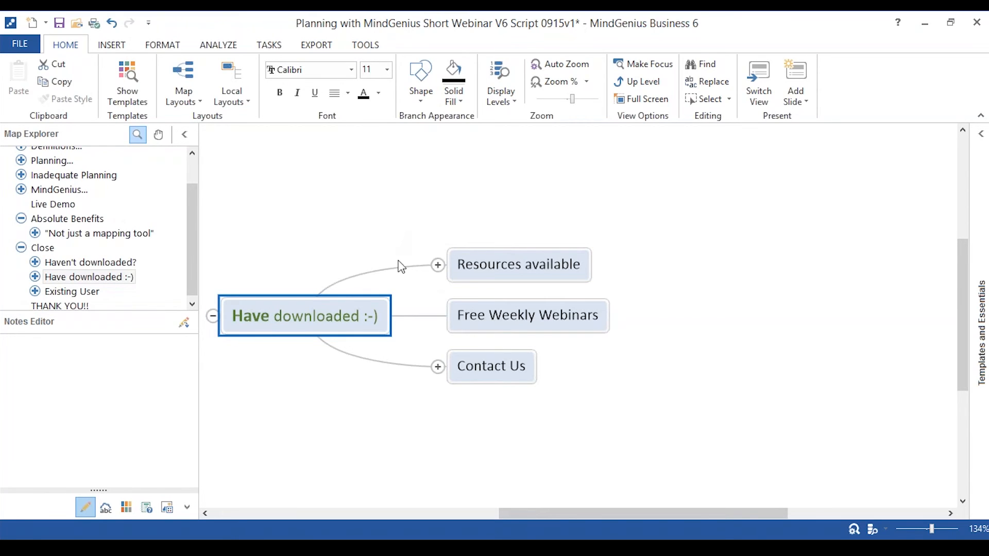
click(438, 265)
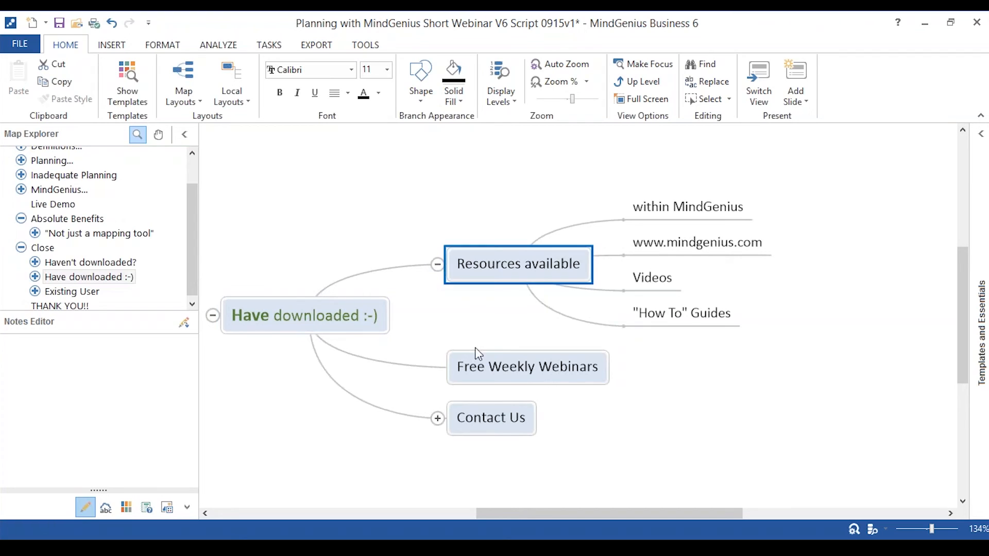
click(501, 383)
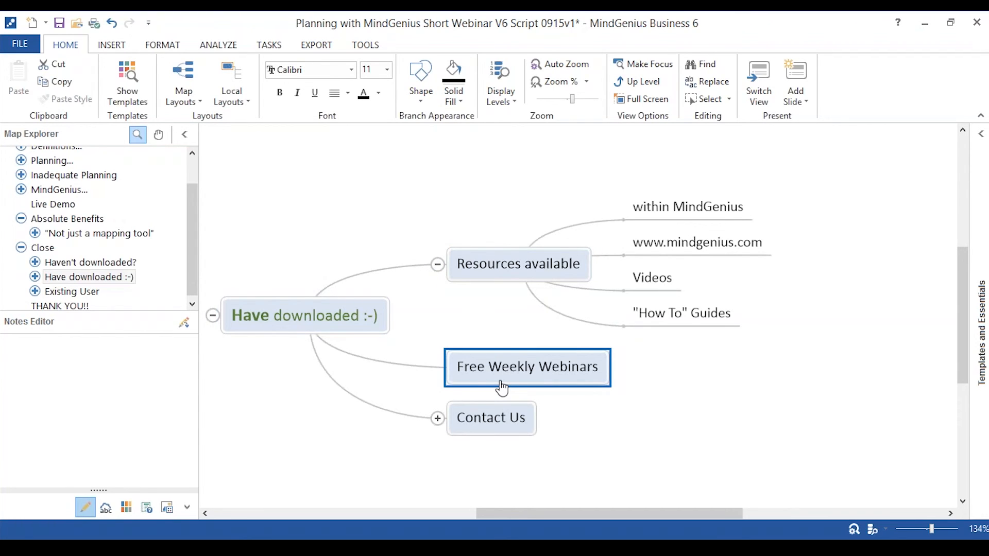
click(656, 283)
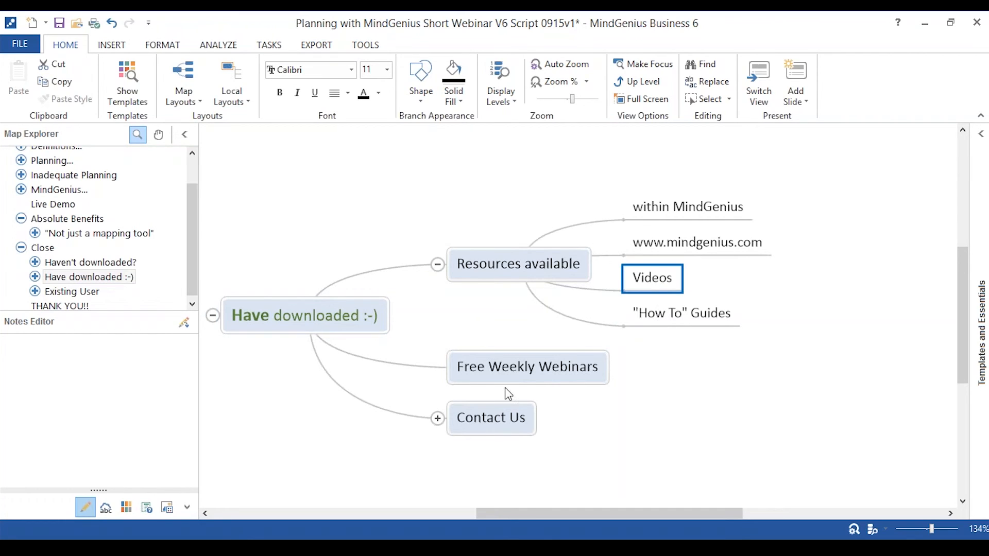
Expand the Contact Us branch and highlight its Account Manager and support e-mail entries.
click(502, 420)
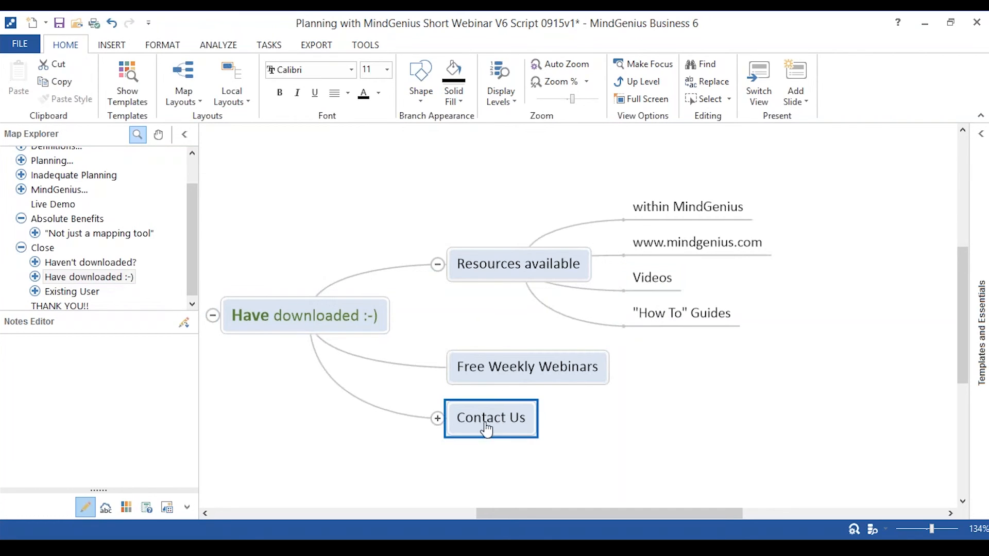
click(437, 419)
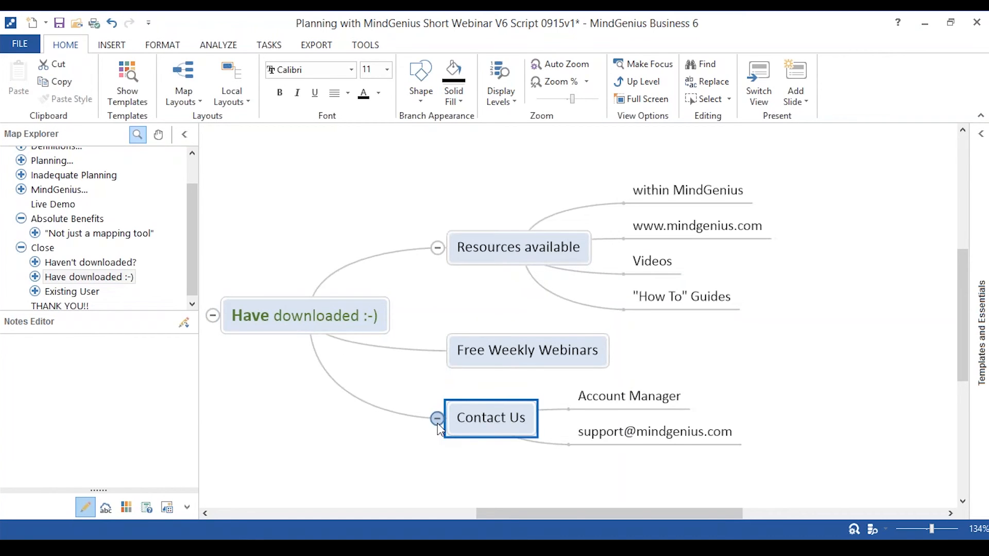
click(646, 409)
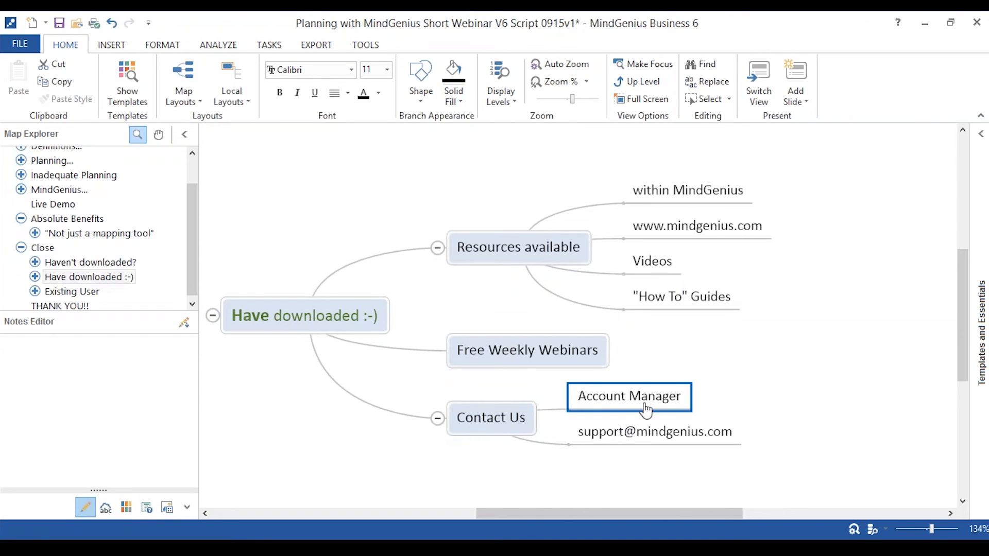
click(650, 436)
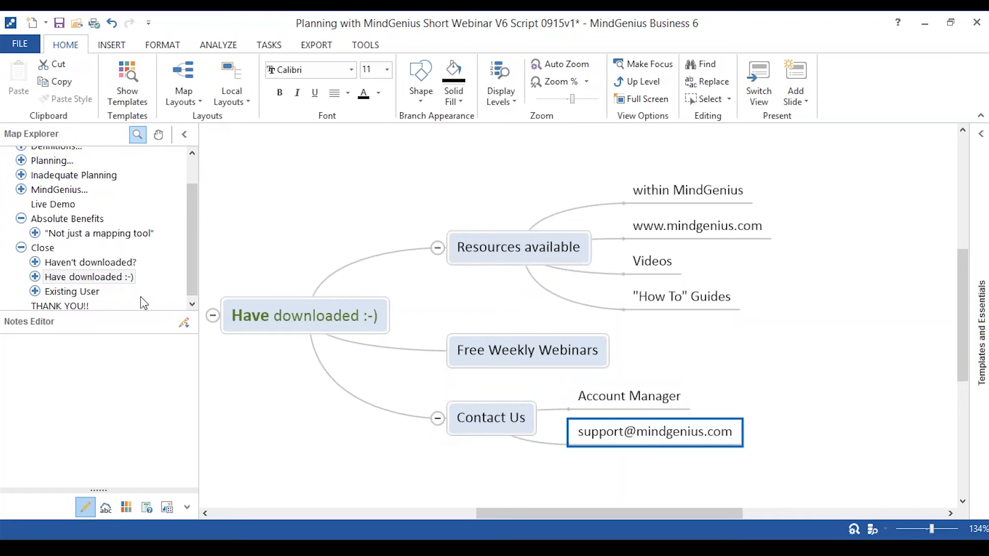
Focus on and expand the Existing User branch, highlighting "Become a better user?" and "Wider adoption?".
click(81, 295)
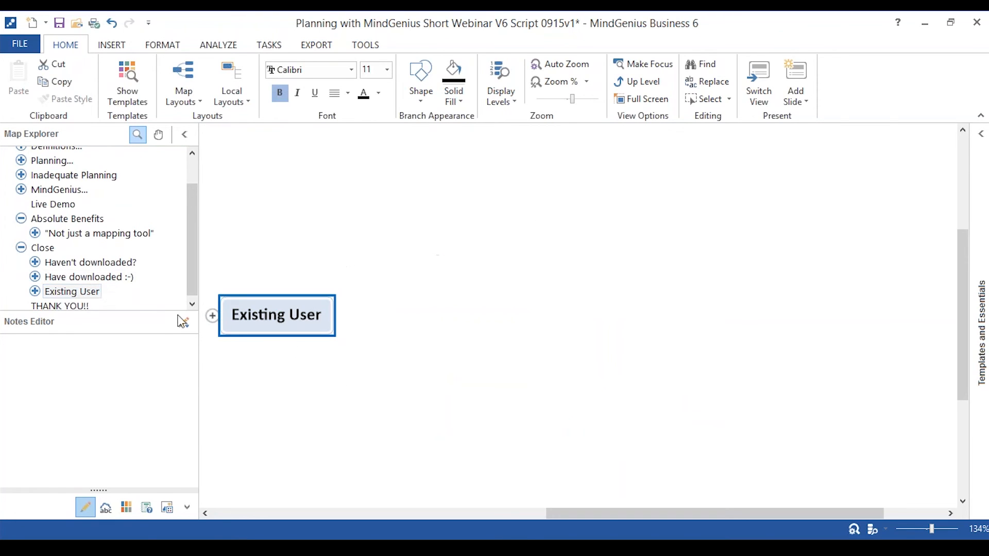
click(212, 316)
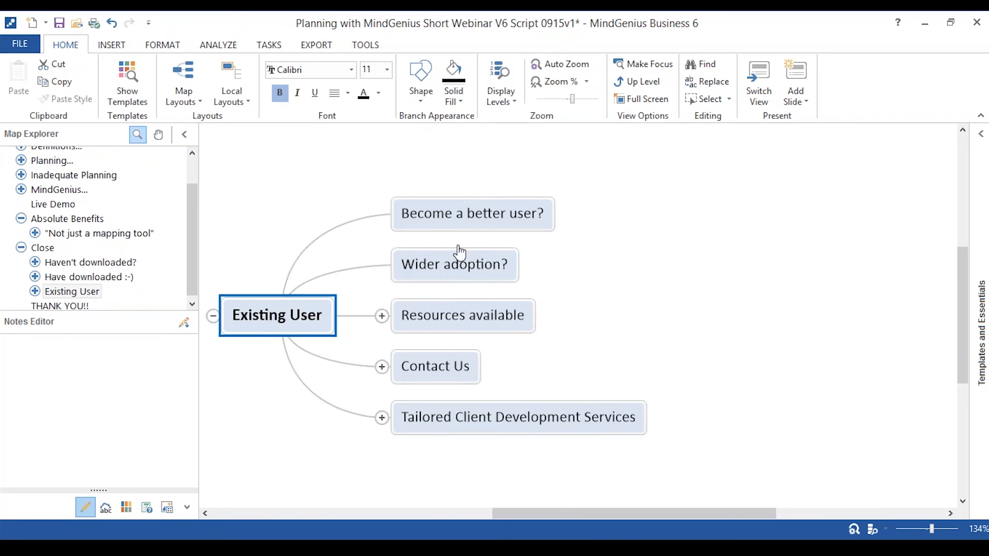
click(460, 225)
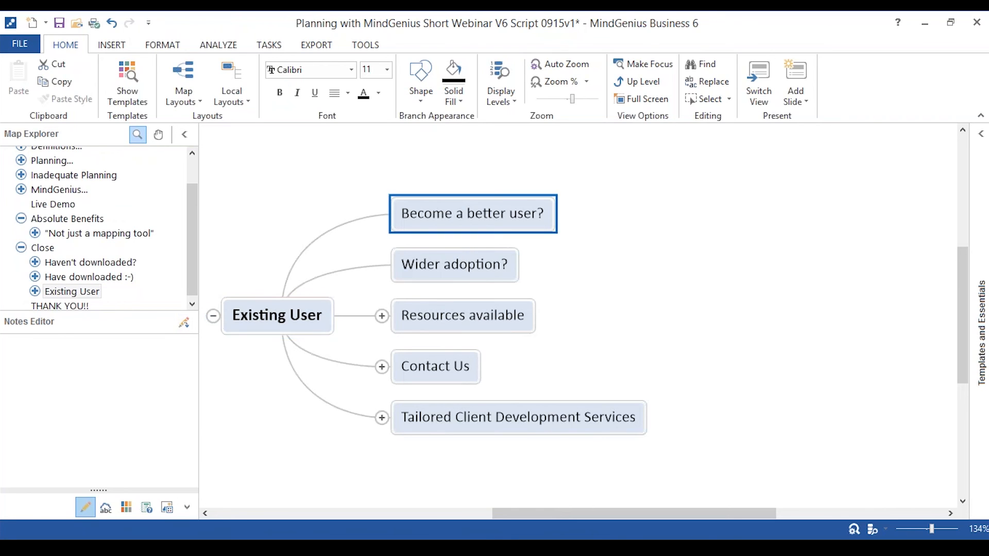
click(453, 271)
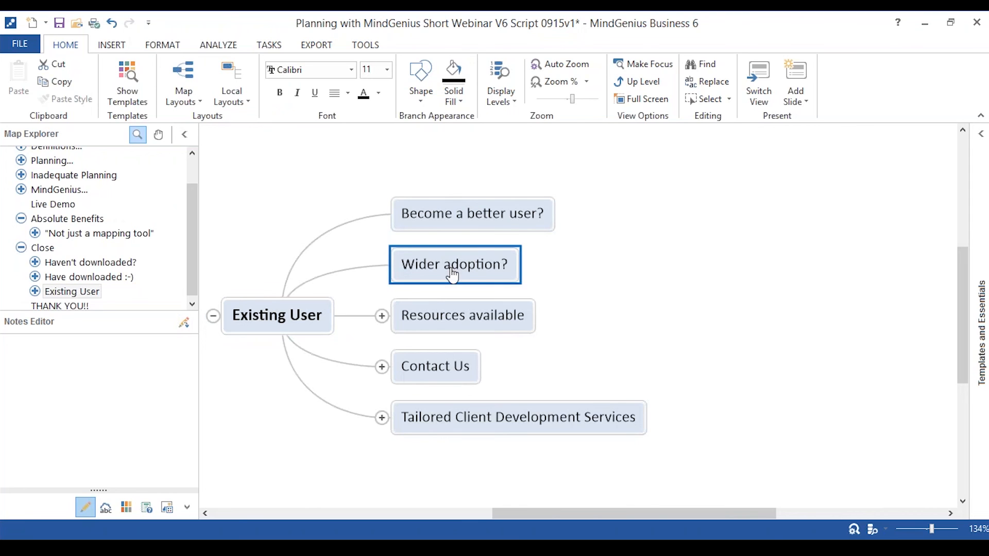
Expand the Resources available, Contact Us and Tailored Client Development Services branches under Existing User and view all their entries.
click(382, 315)
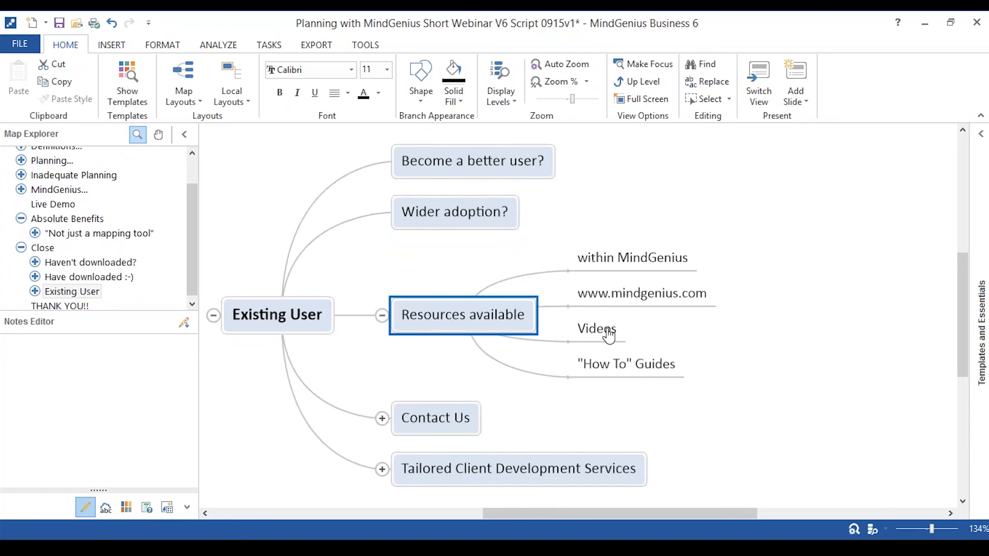
click(382, 419)
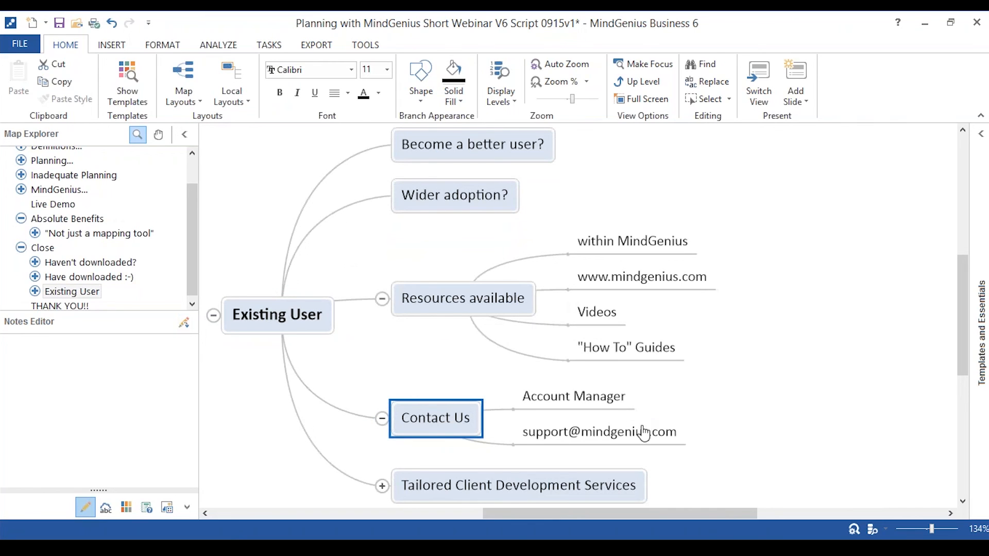
click(383, 485)
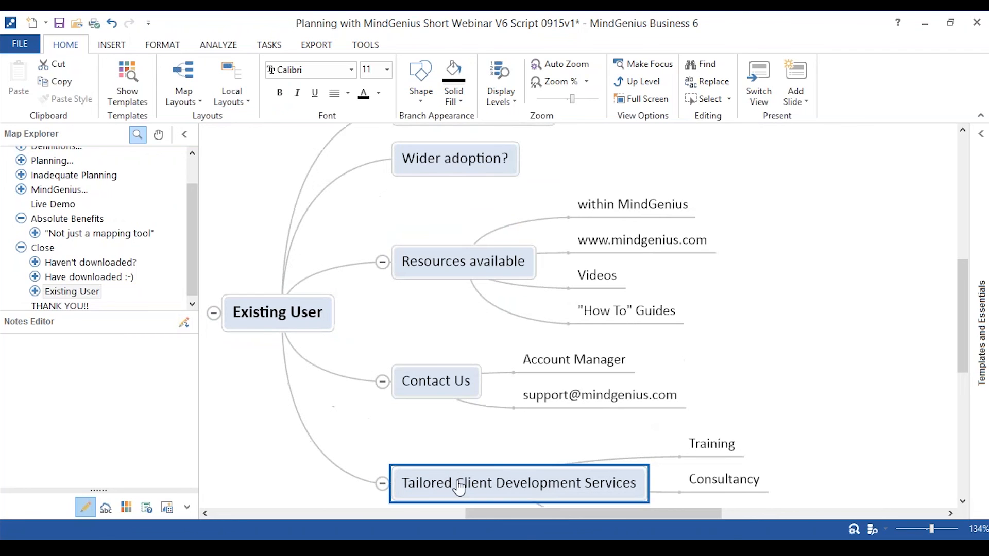
scroll(799, 459, down, 1)
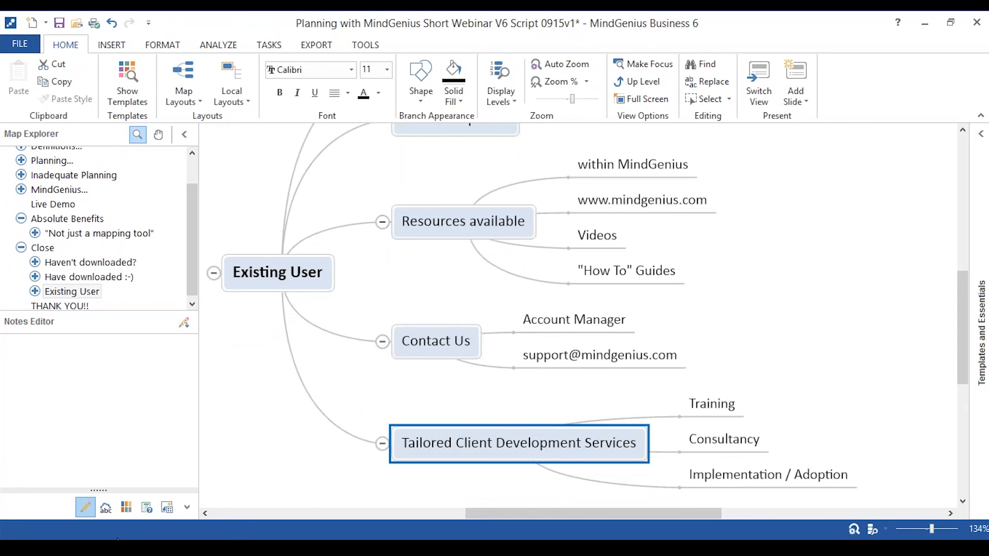
Switch to the Planning with MindGenius slides in PowerPoint and start the slide show from the Thank You slide.
mouse_move(272, 532)
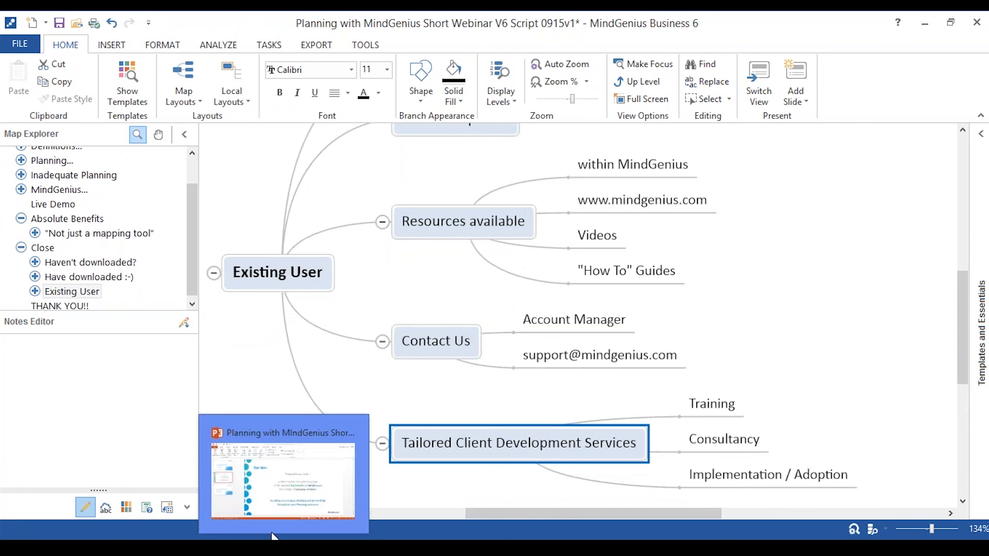
click(259, 506)
click(123, 352)
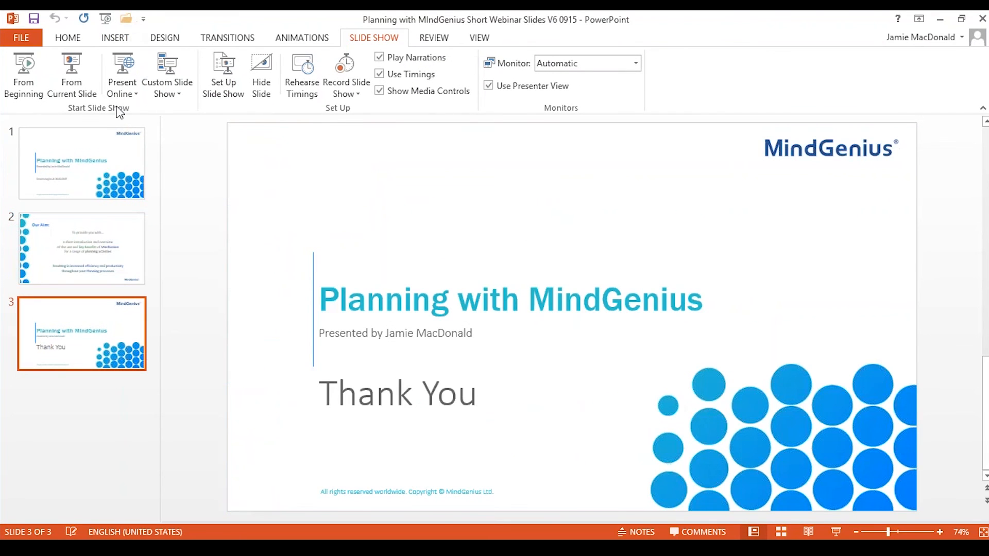
click(72, 82)
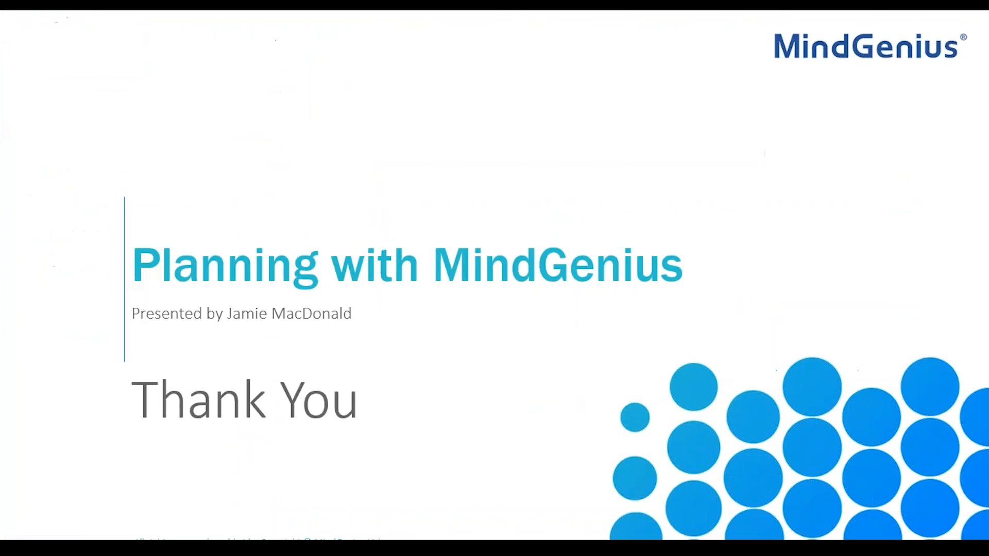